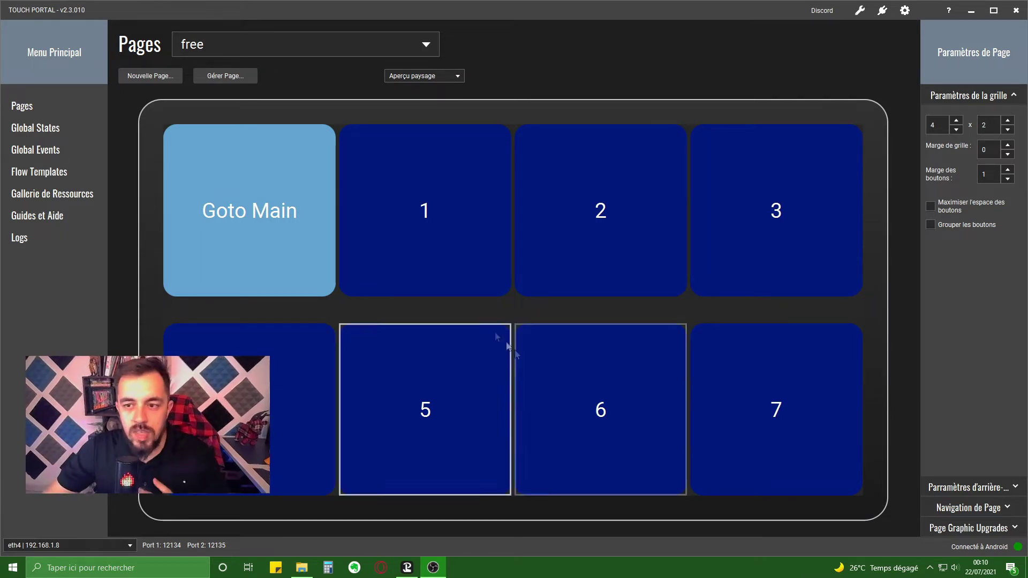
- View the Meme in game and (main) pages, ending on the Light page
click(419, 42)
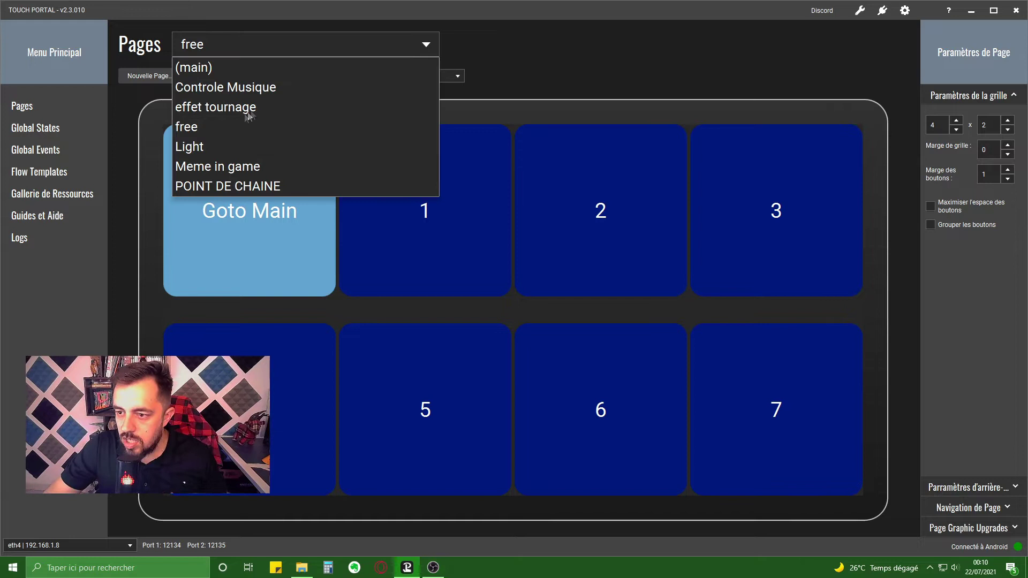
click(210, 167)
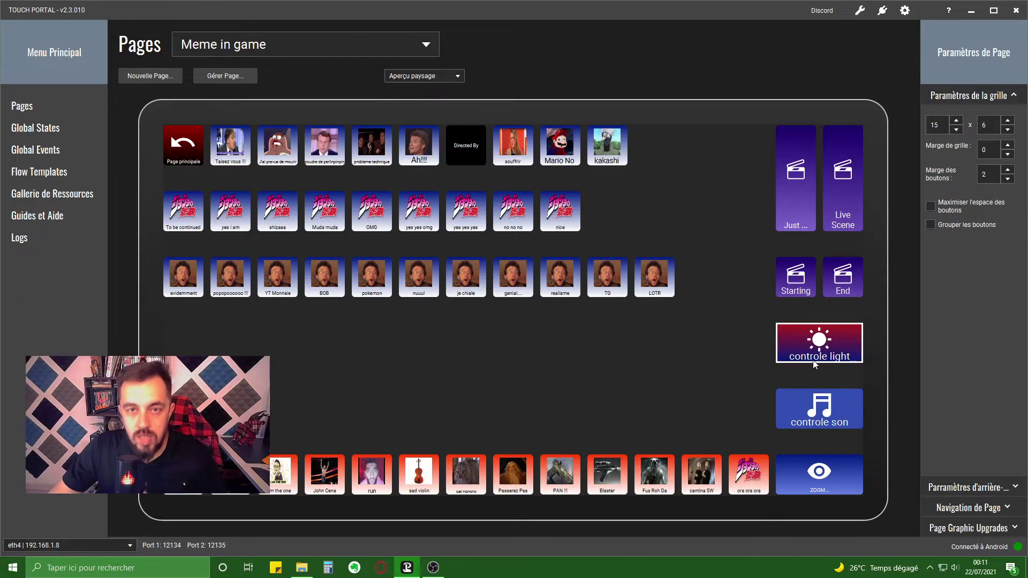
click(429, 41)
click(225, 68)
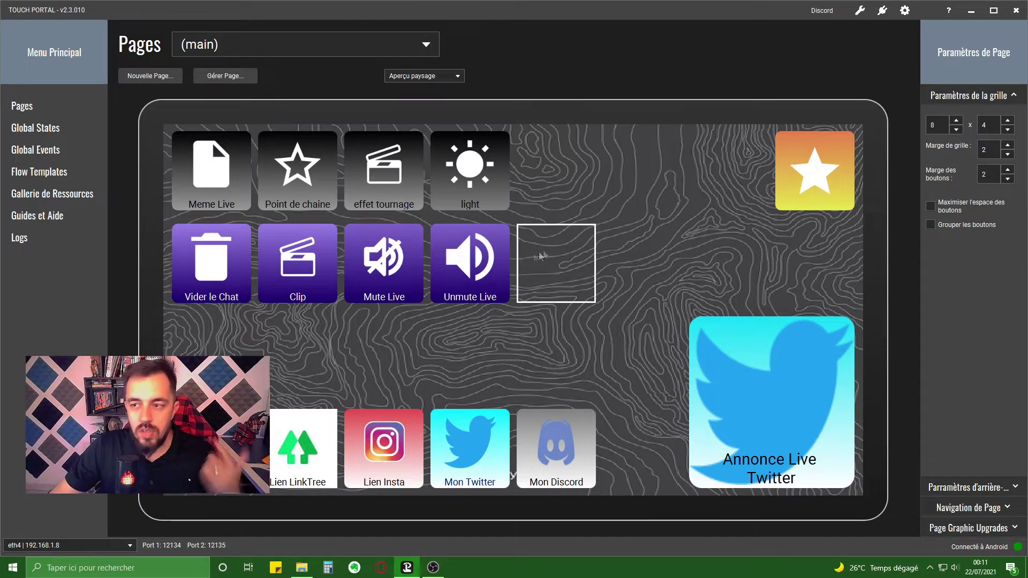
click(422, 47)
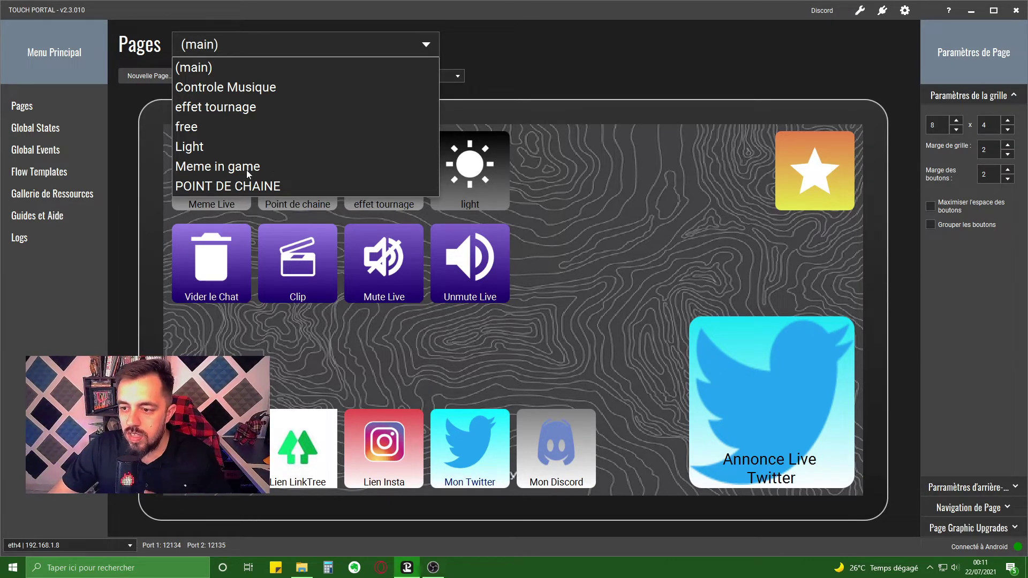
click(192, 146)
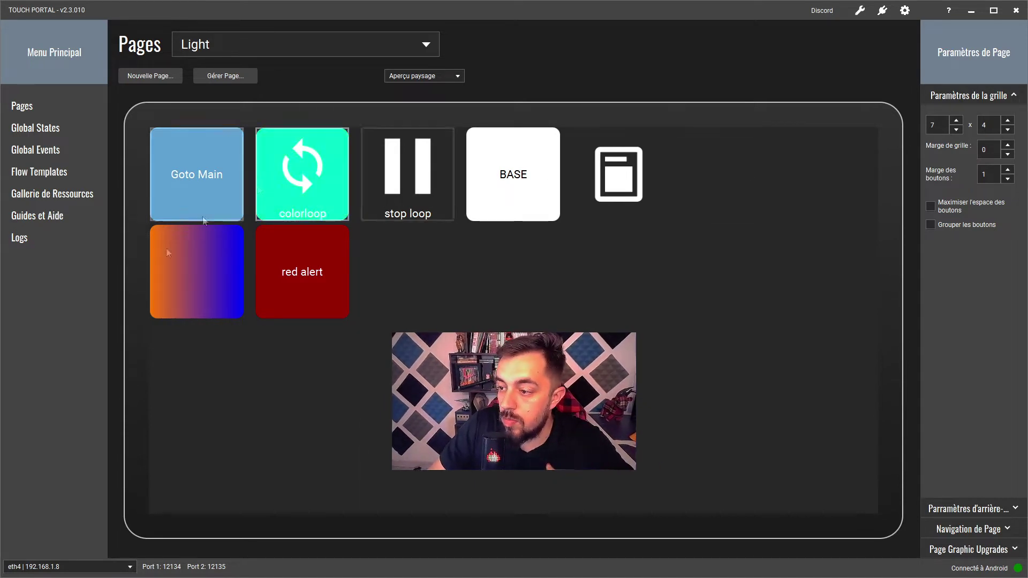
- Try fewer and more columns in the Light page's button grid, ending back at 7 columns
click(956, 129)
click(957, 130)
click(957, 130)
click(957, 121)
click(956, 122)
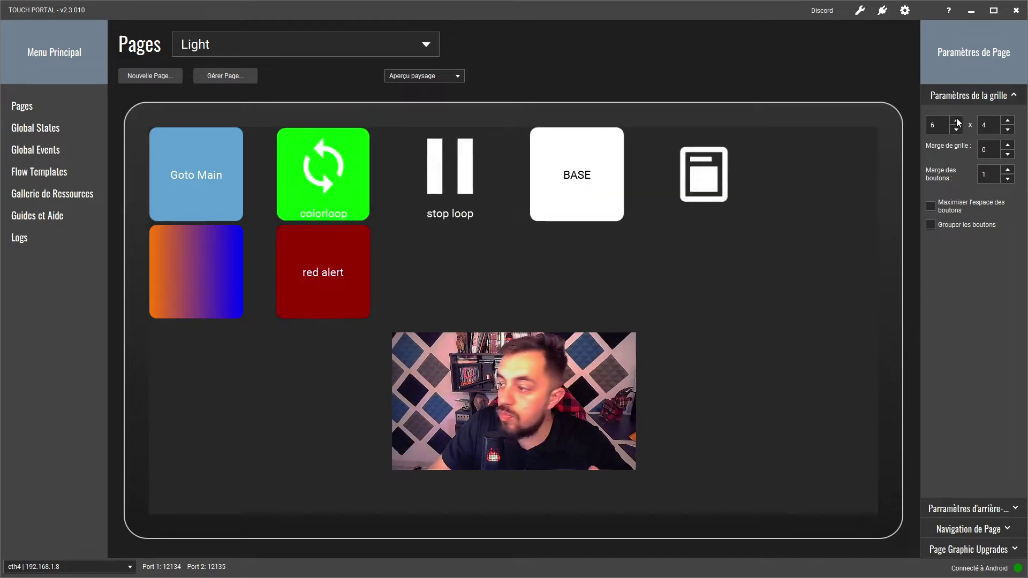
click(957, 121)
click(956, 121)
click(957, 121)
click(957, 129)
click(956, 130)
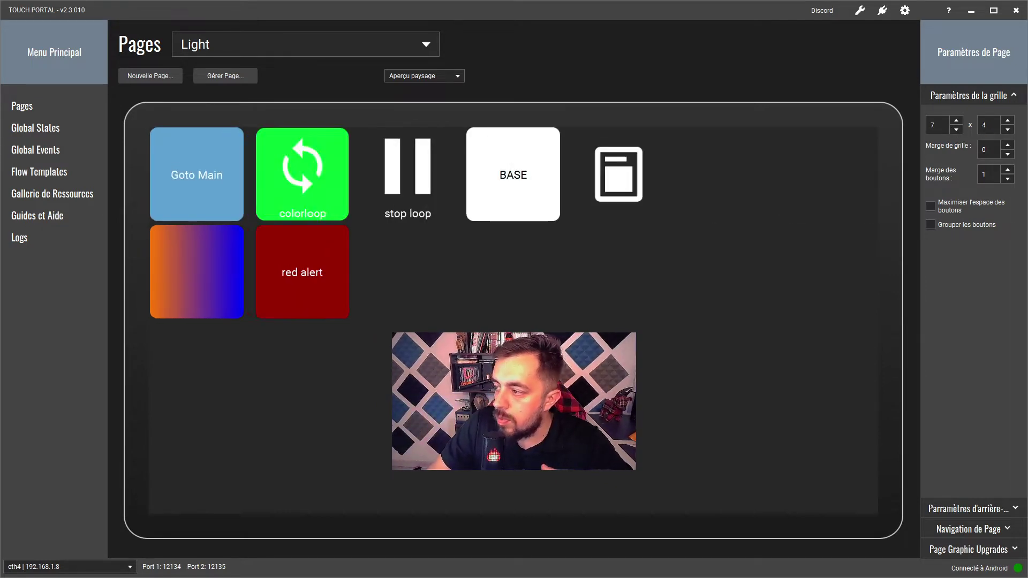
- Try more rows in the Light page's button grid, returning it to 4 rows
click(1009, 121)
click(1010, 121)
click(1010, 121)
click(1009, 130)
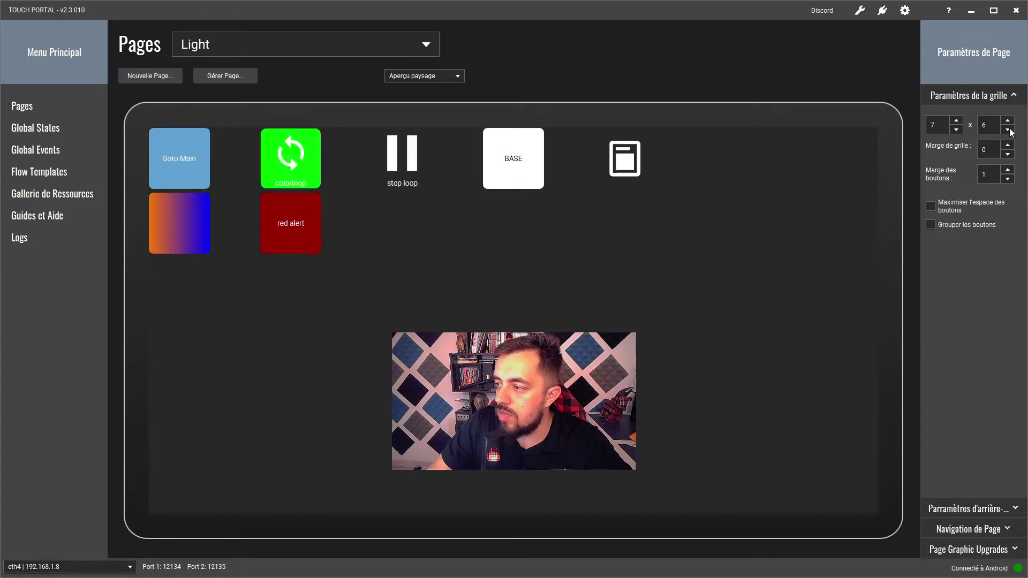
click(1009, 130)
click(1009, 130)
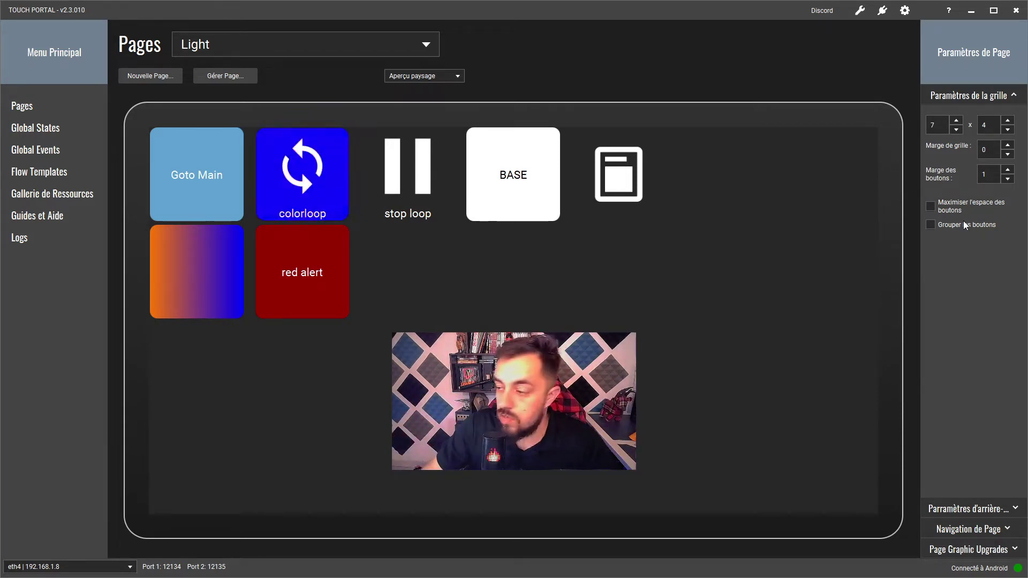
- Review the background settings on the Light and (main) pages, along with the icon pack, plug-in and backup options
click(990, 514)
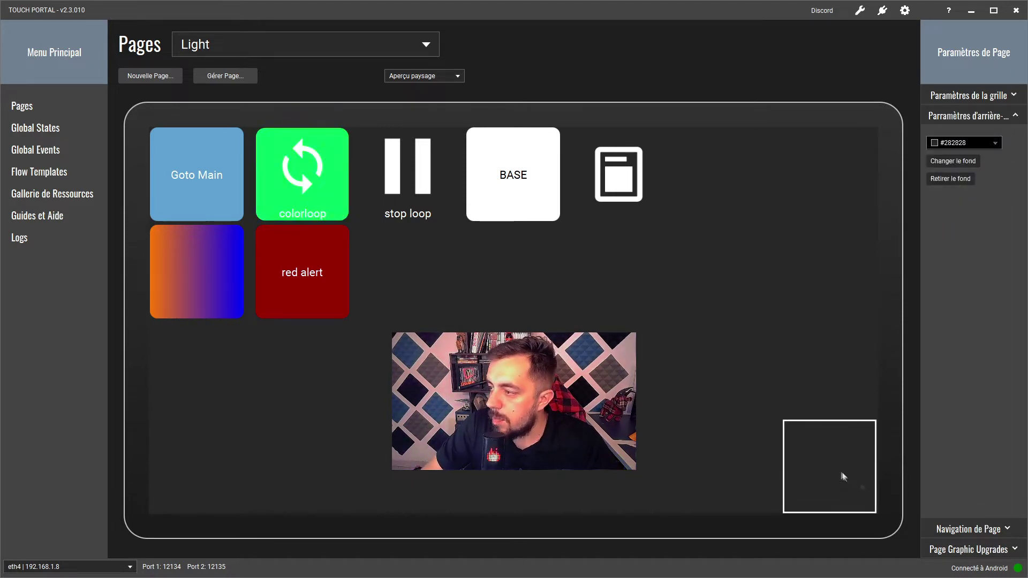
click(319, 47)
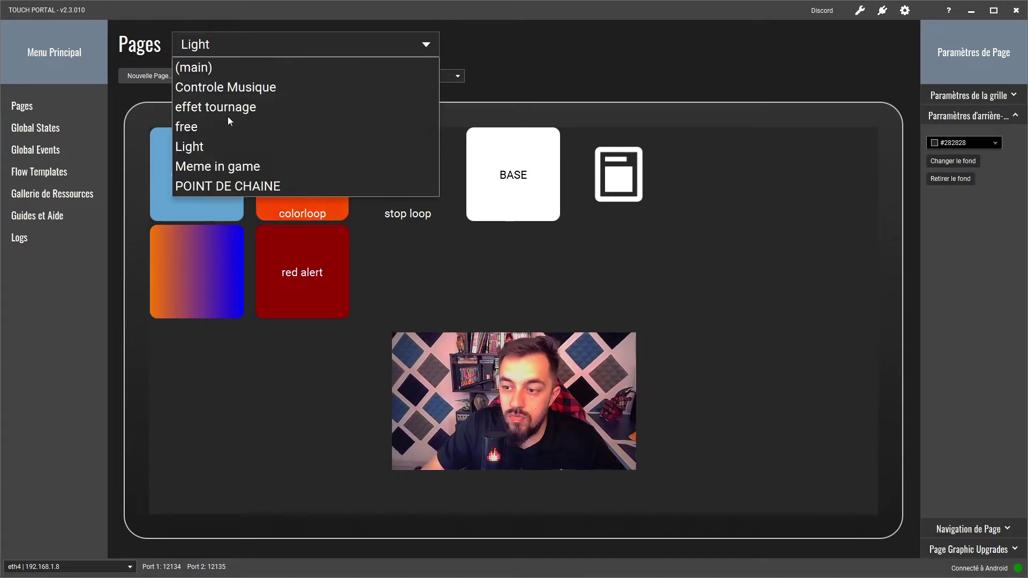
click(217, 68)
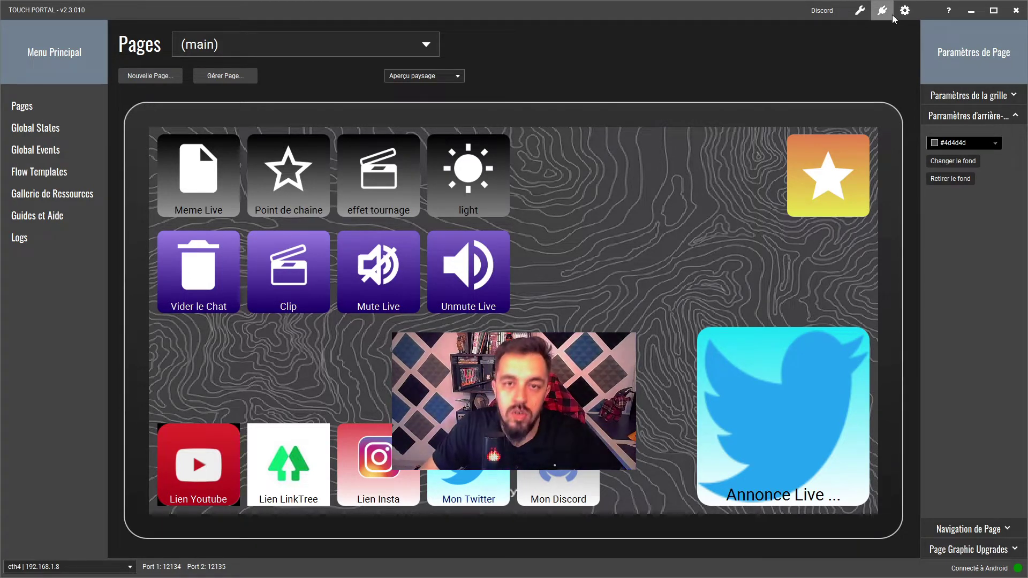
click(860, 11)
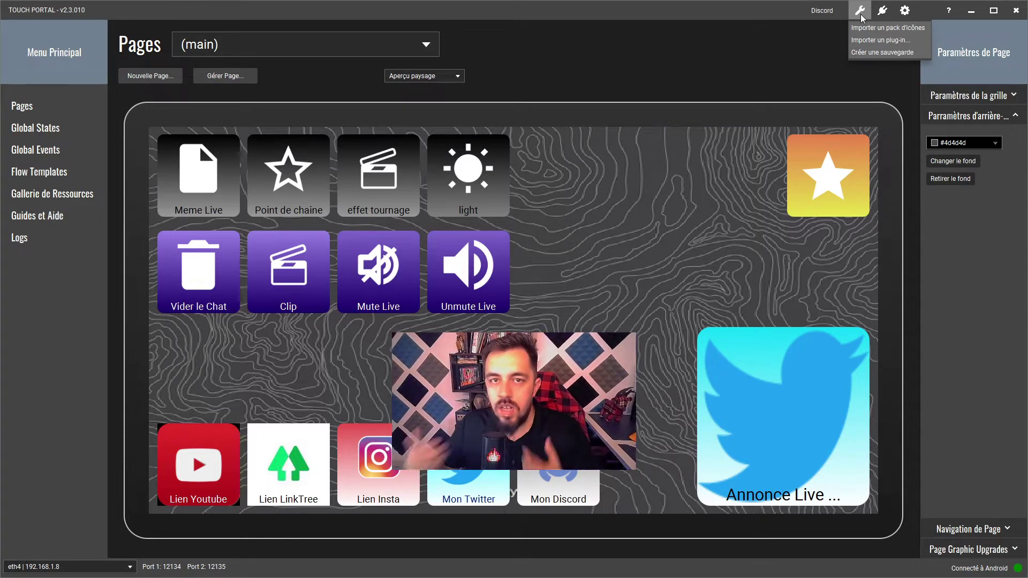
click(609, 44)
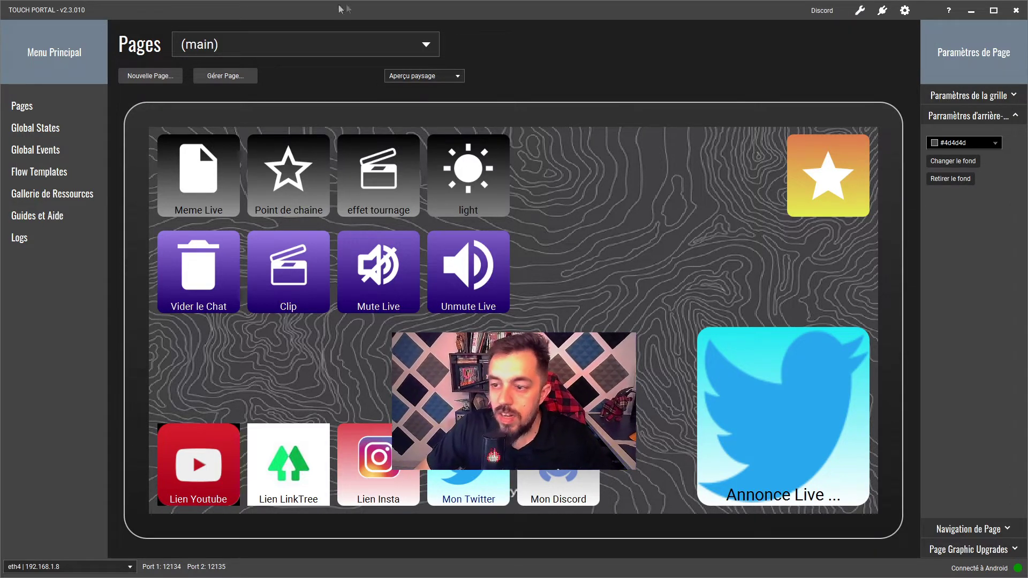
- Open the effet tournage page and preview it in portrait orientation before returning to landscape
click(347, 54)
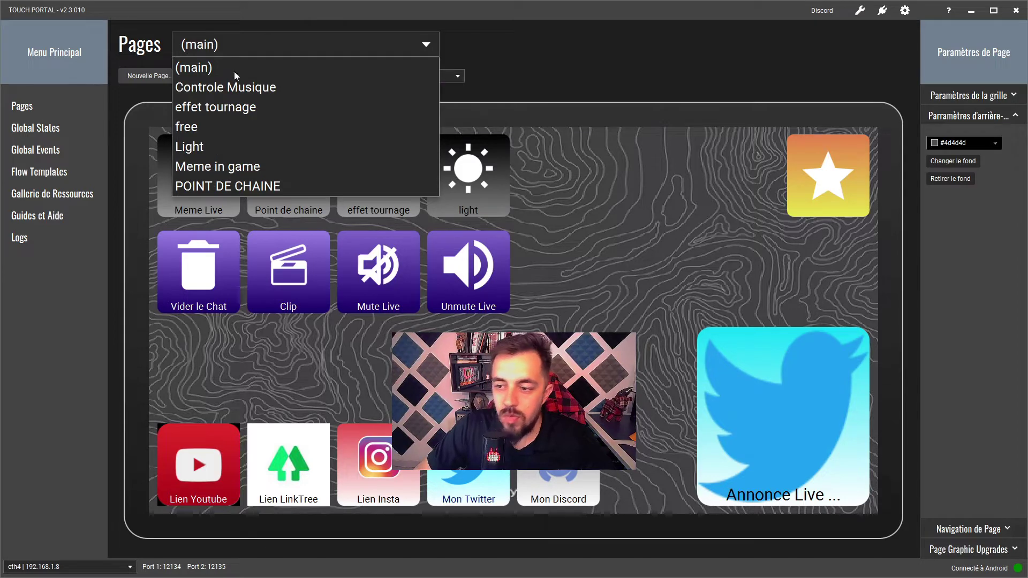
click(218, 111)
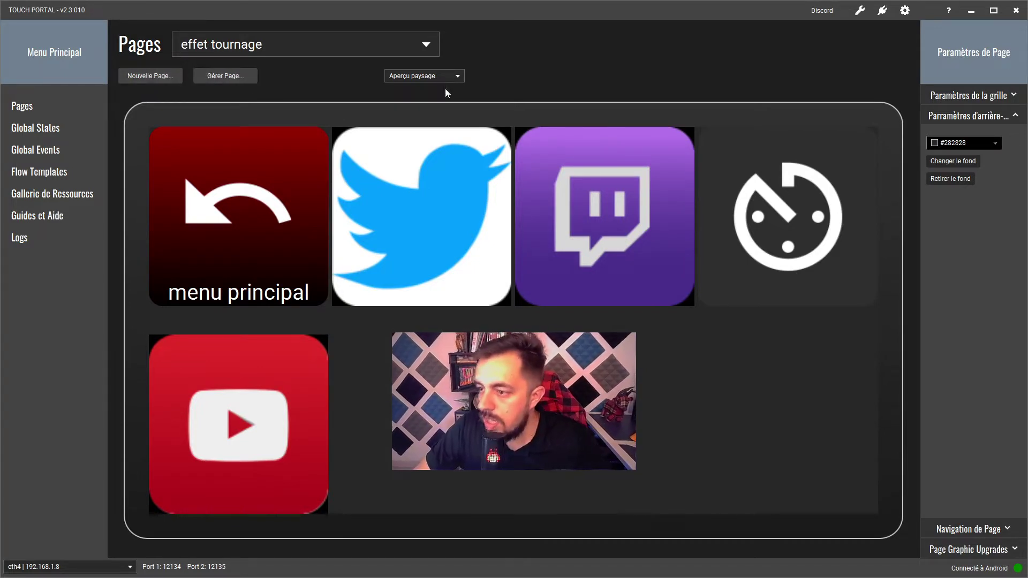
click(445, 75)
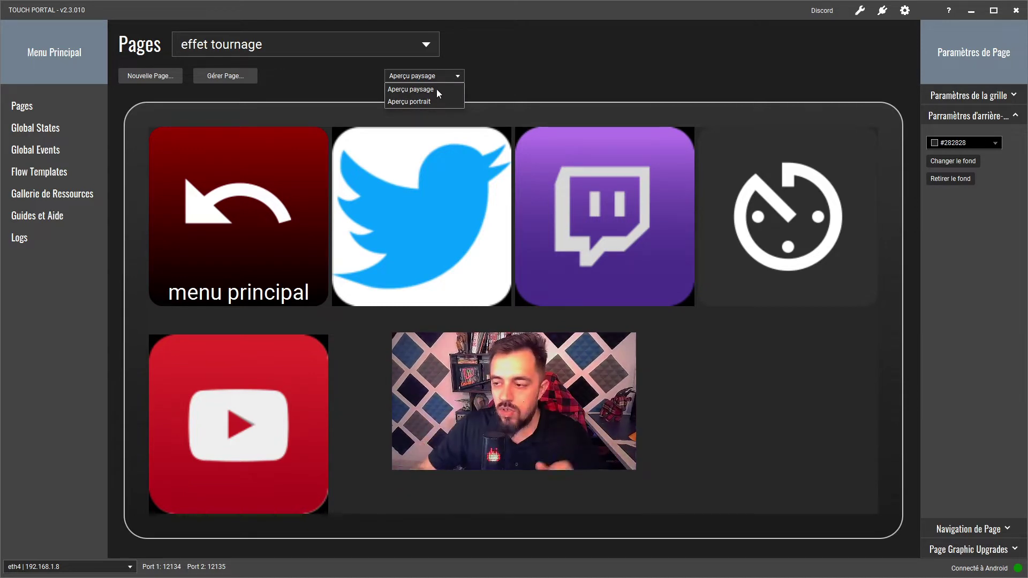
click(413, 101)
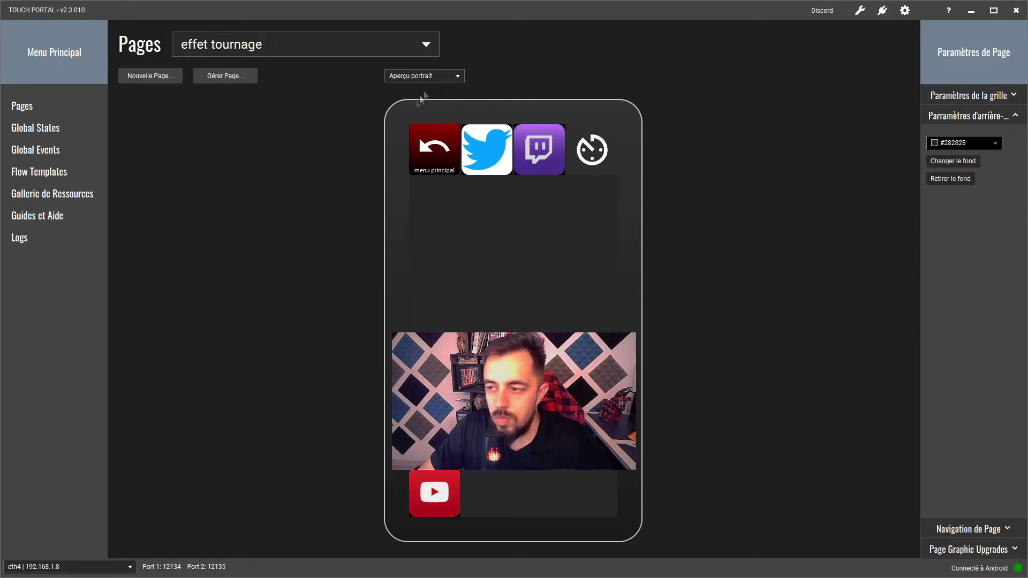
click(443, 76)
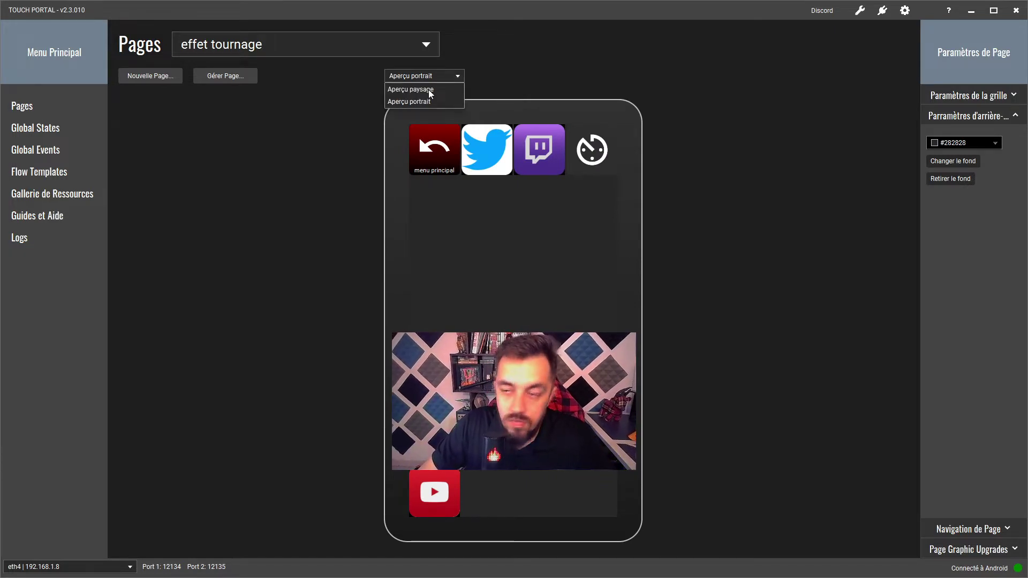
click(431, 89)
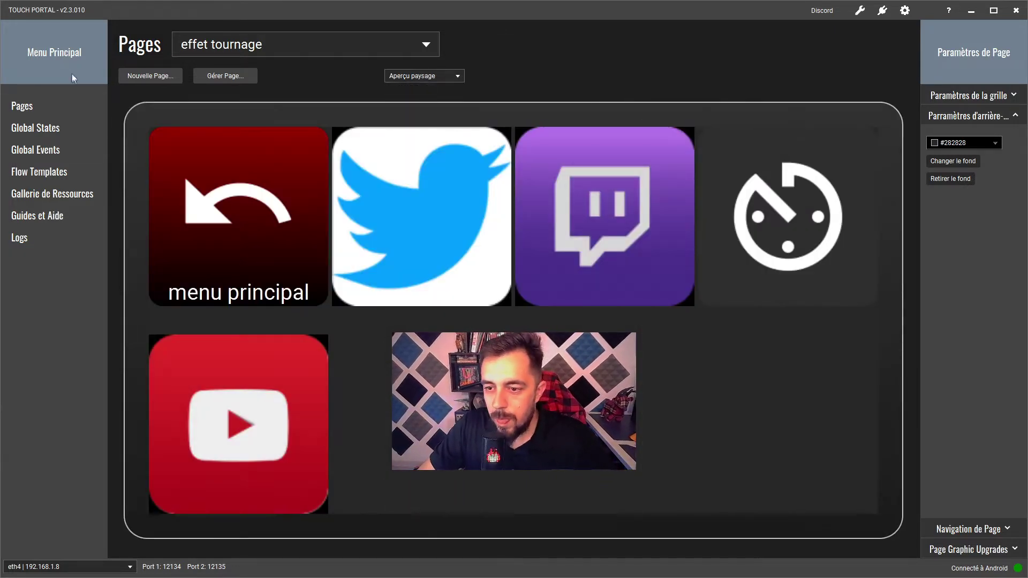
- Look through the Global States, Global Events and Flow Templates sections
click(43, 128)
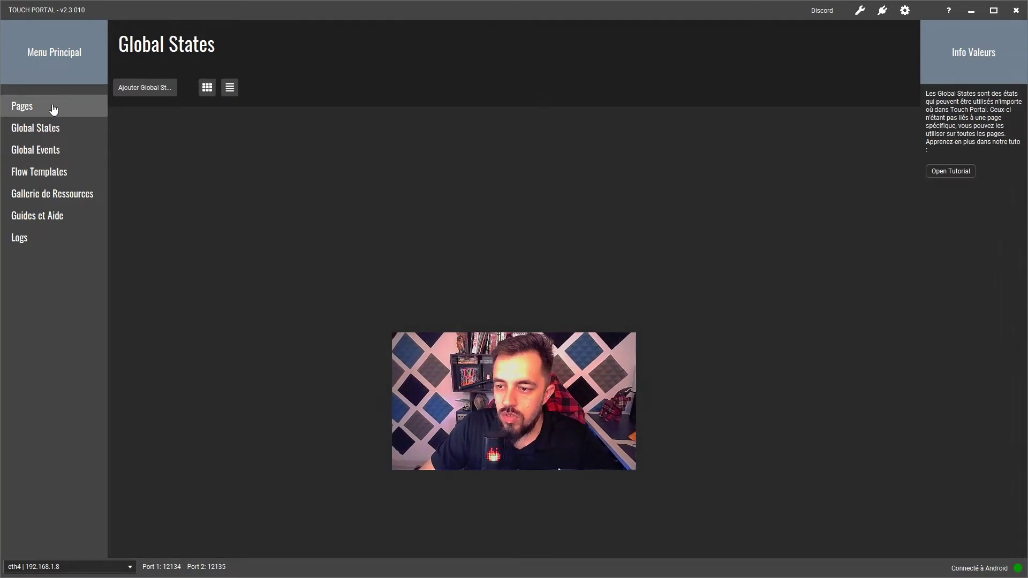
click(53, 109)
click(47, 139)
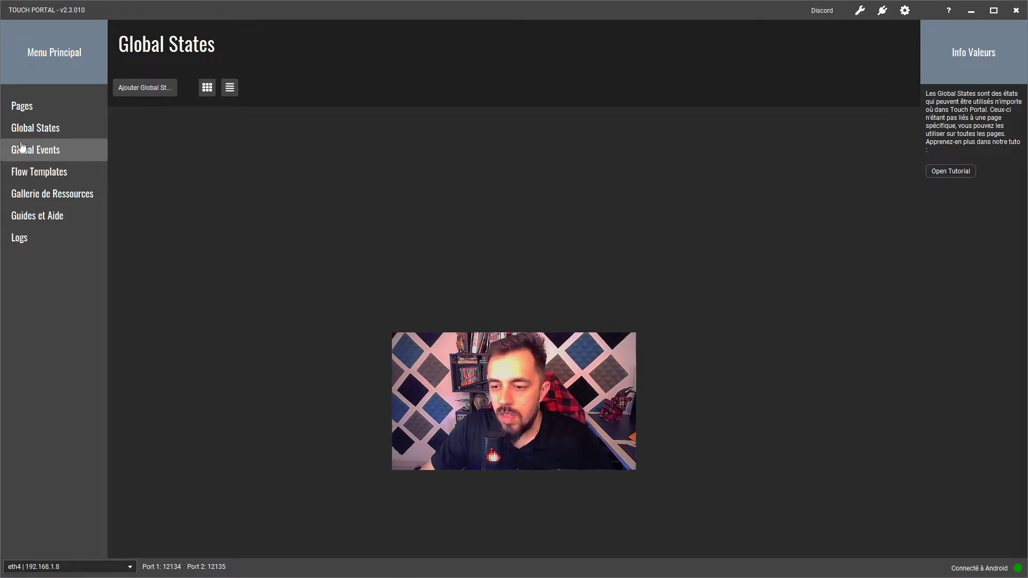
click(54, 162)
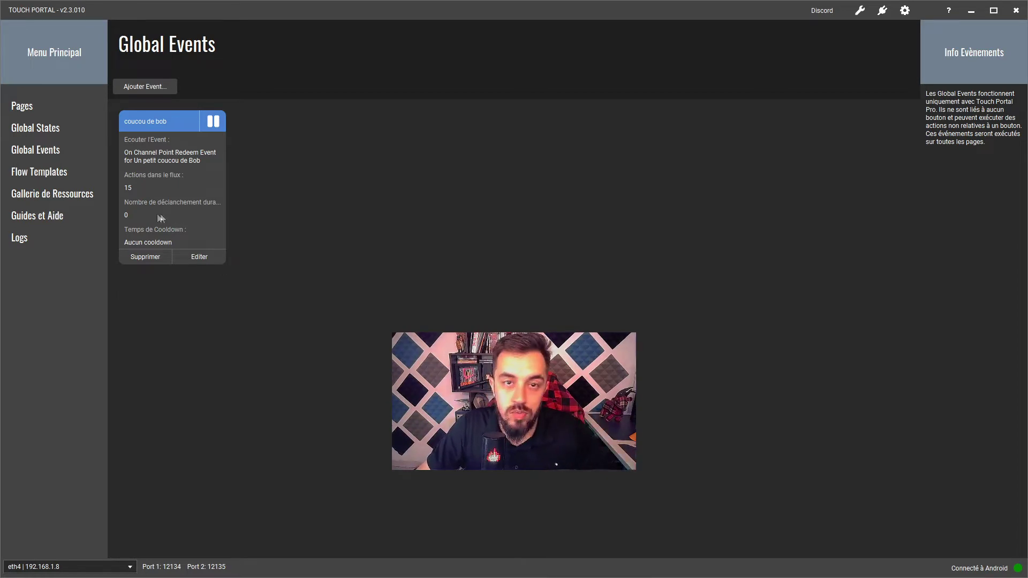
click(75, 176)
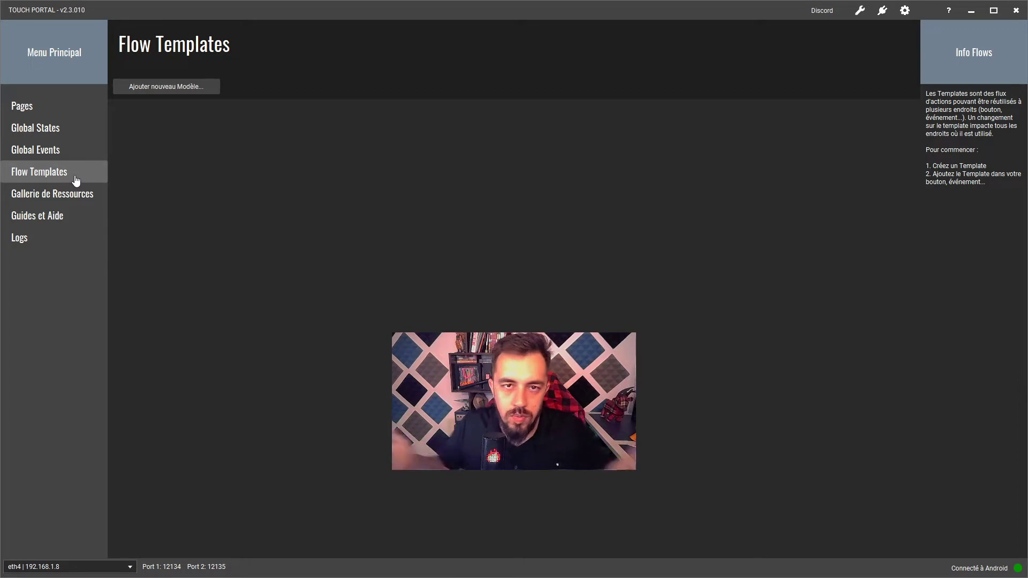
- Browse the ready-made pages and icon packs in the Gallerie de Ressources
click(85, 202)
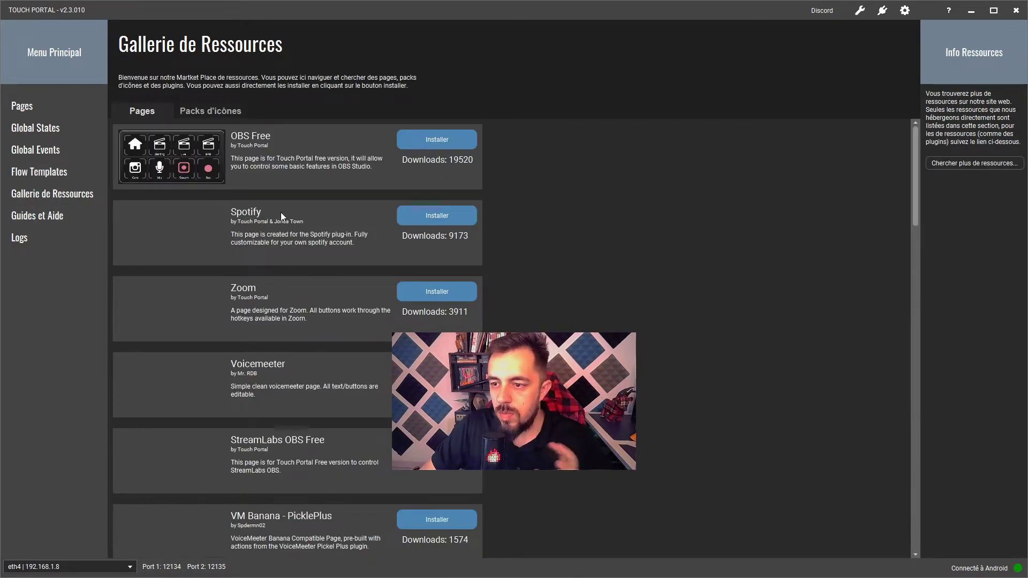
scroll(474, 262, down, 2)
scroll(464, 292, down, 4)
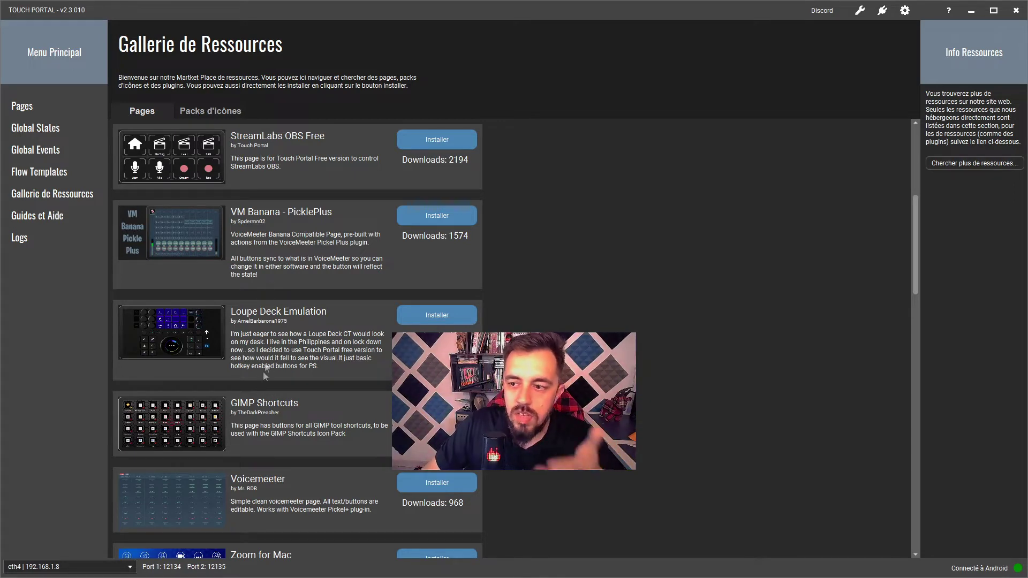
click(221, 114)
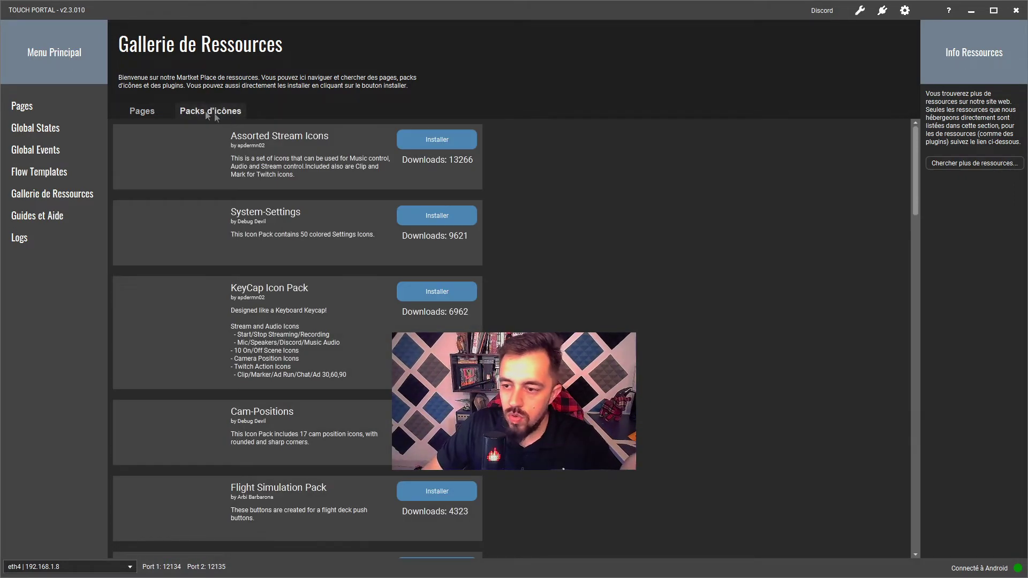
click(146, 109)
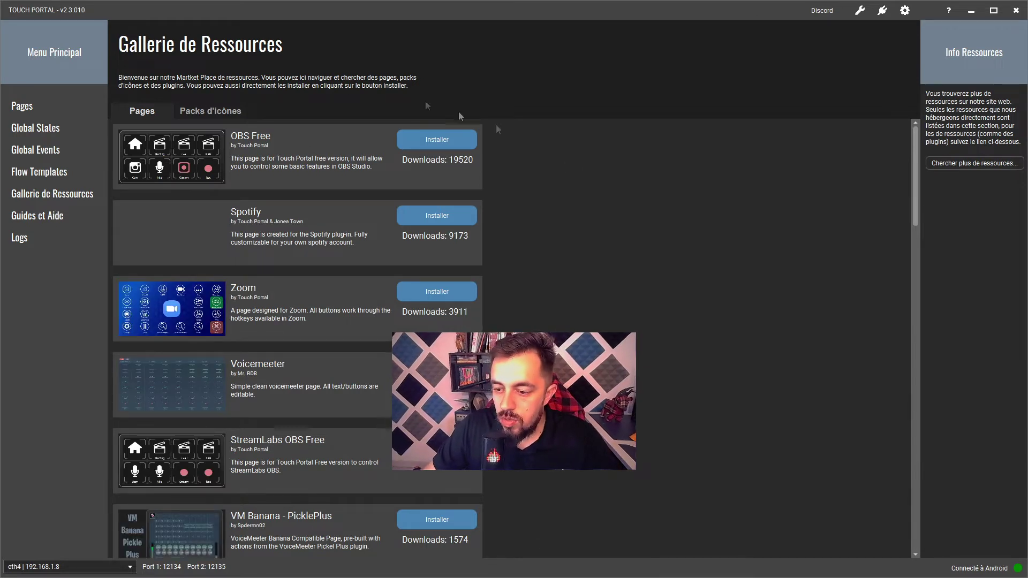
click(220, 111)
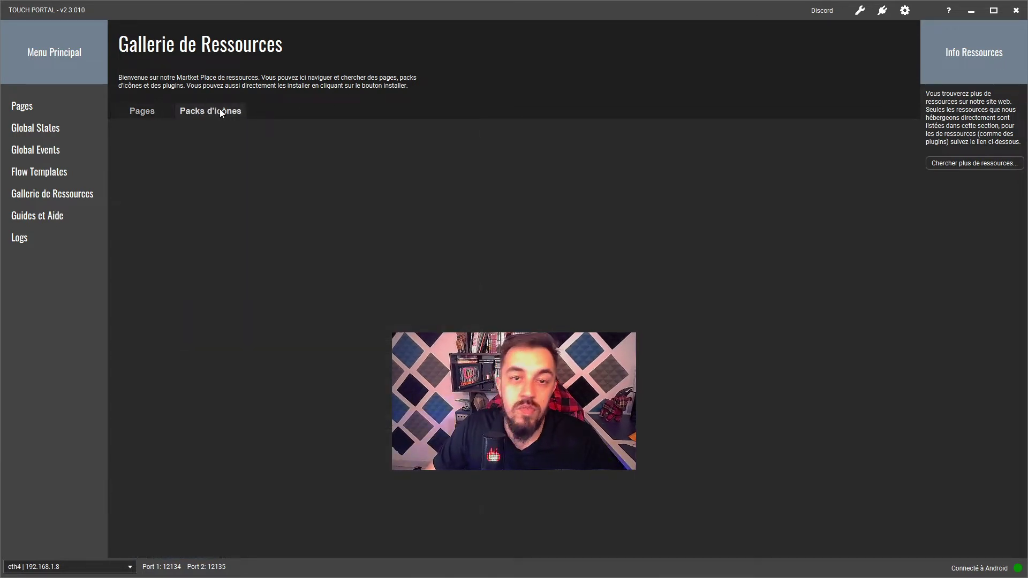
click(136, 111)
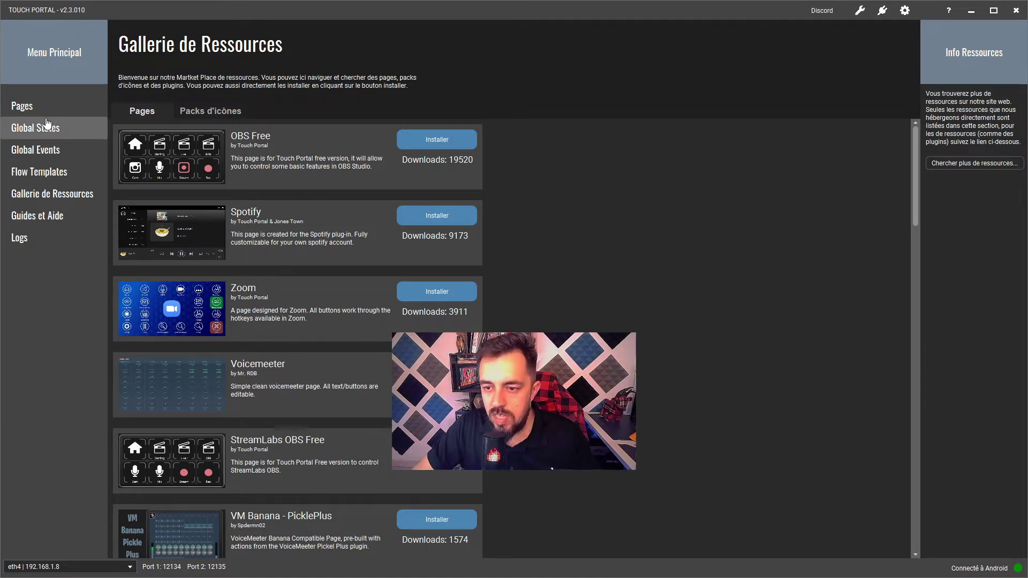
- Return to the Pages section and open button 2 of the free page for editing
click(38, 103)
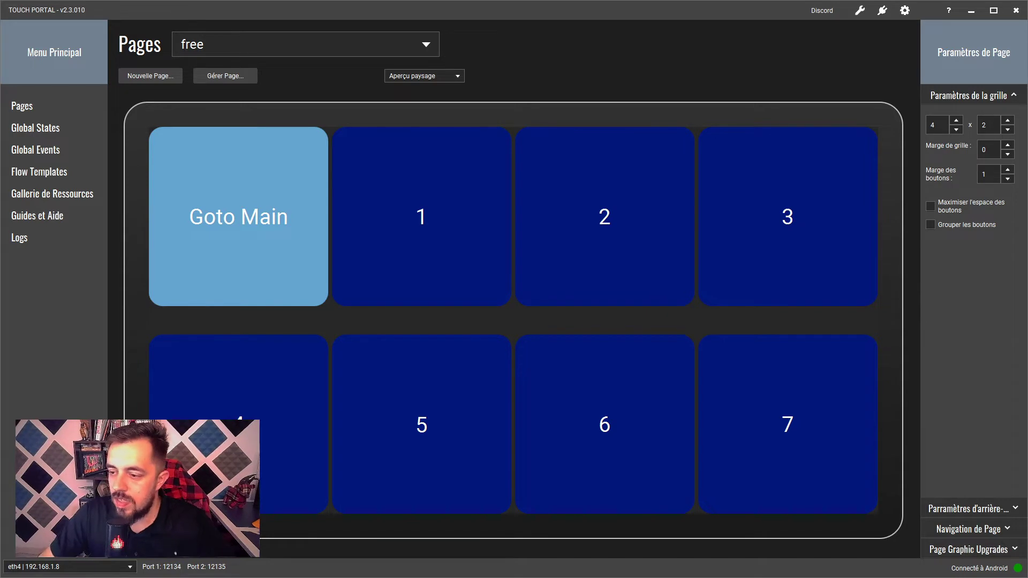
click(609, 295)
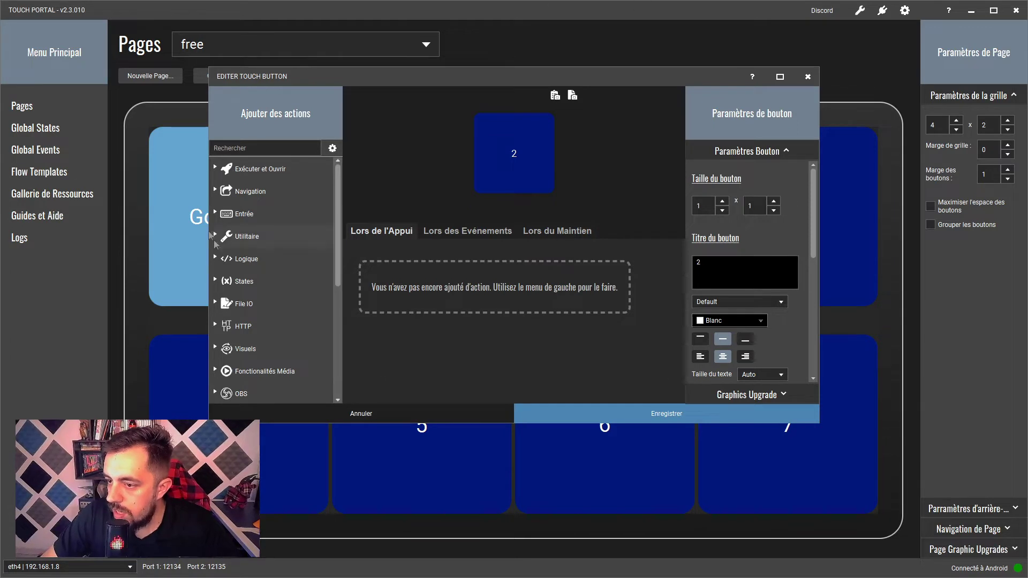
- Try 5 as the button's title, and set the title back to 2
drag(708, 263, 684, 266)
text(5)
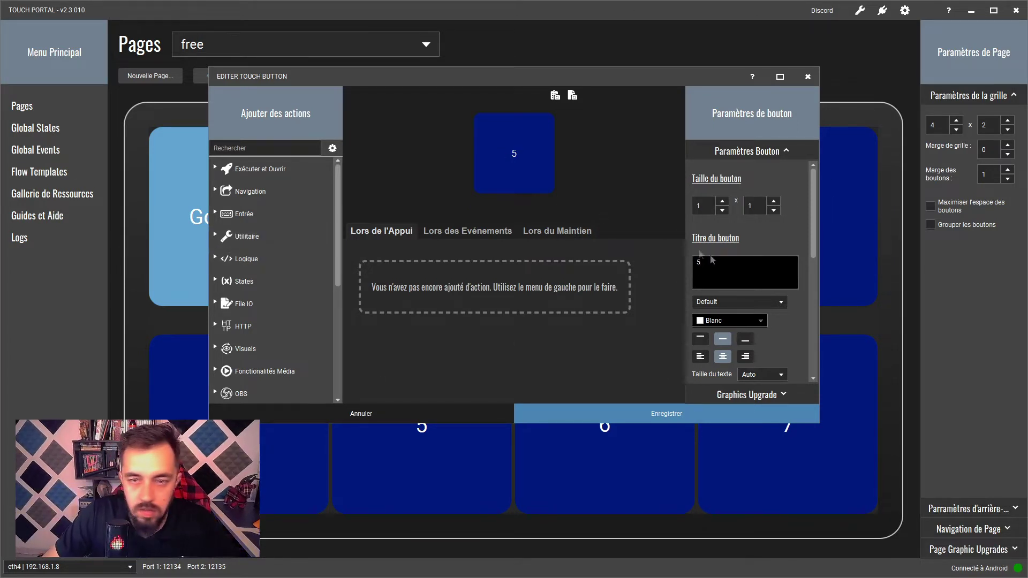
drag(702, 262, 686, 263)
text(2)
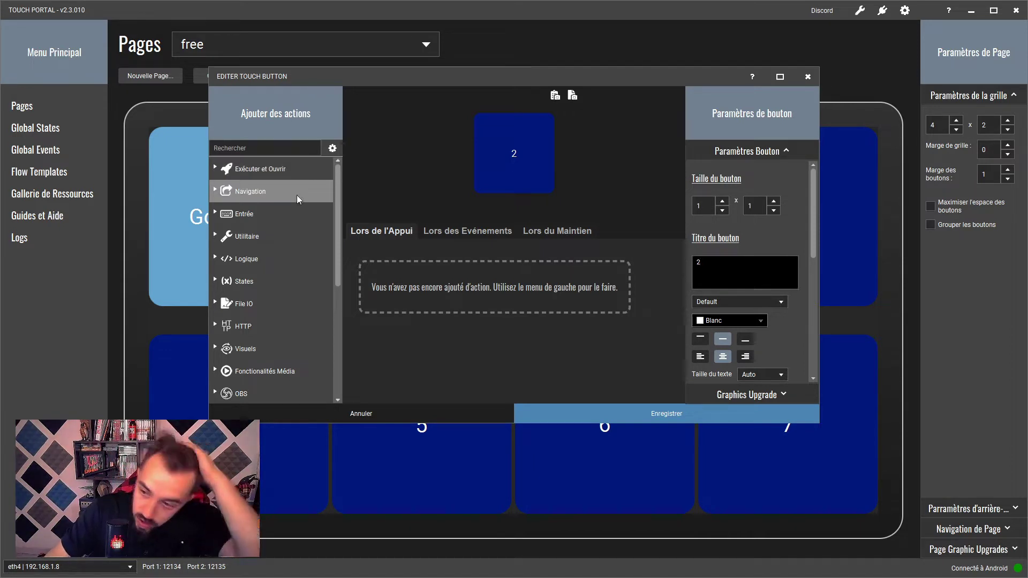
- Look through the actions available in the Exécuter et Ouvrir, Navigation, Entrée and Utilitaire categories
click(217, 170)
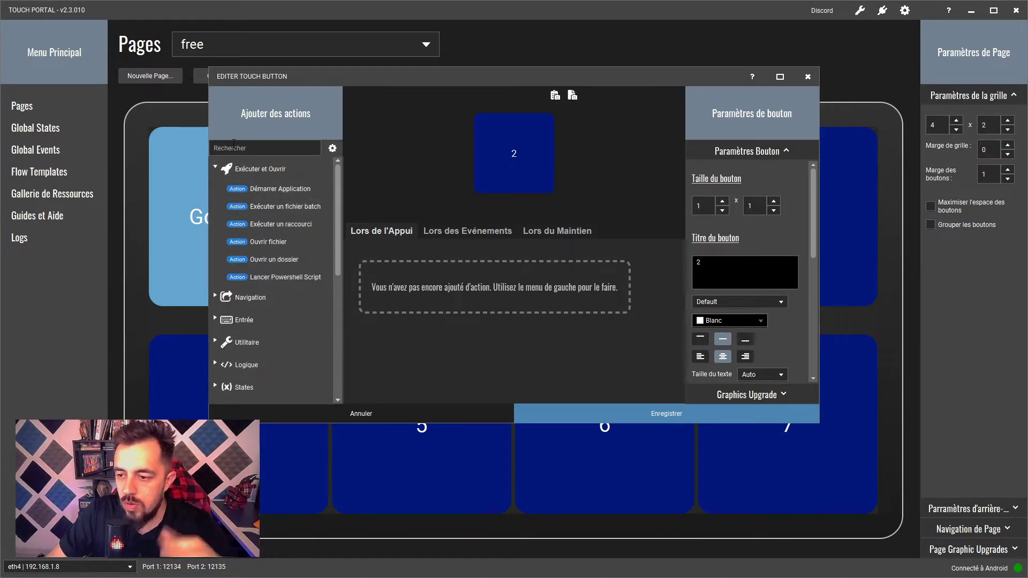
click(220, 166)
click(217, 193)
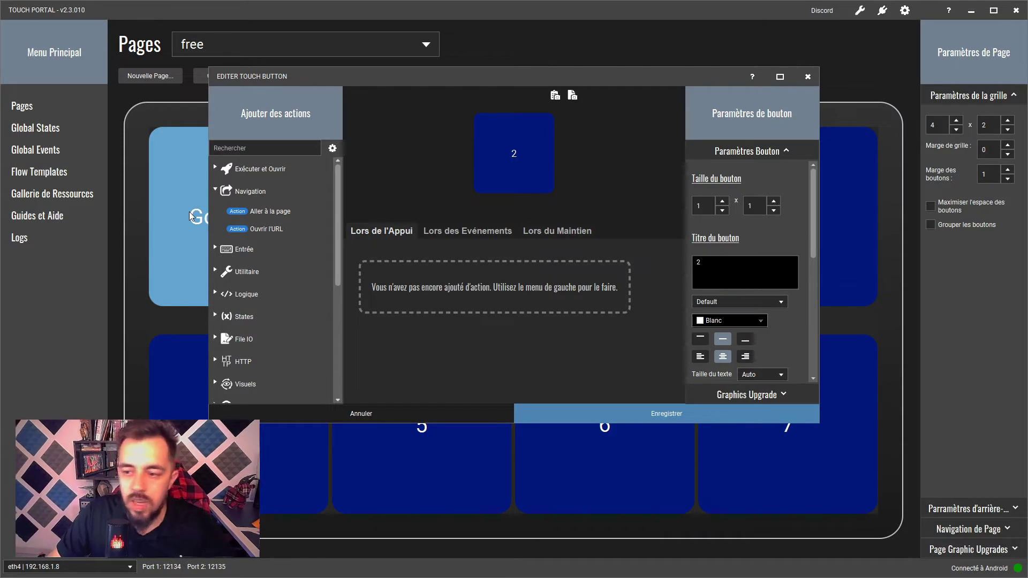
click(216, 191)
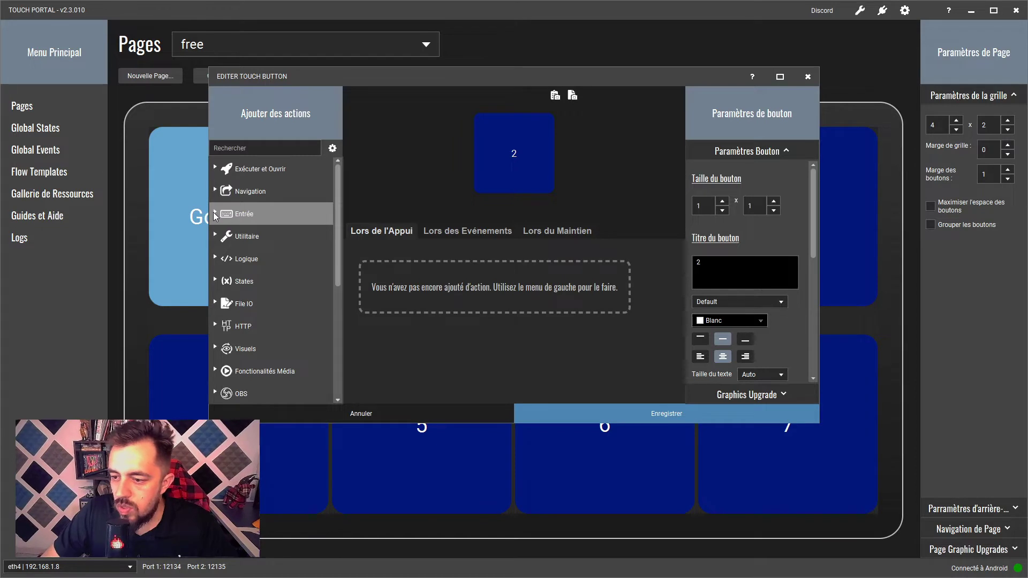
click(216, 214)
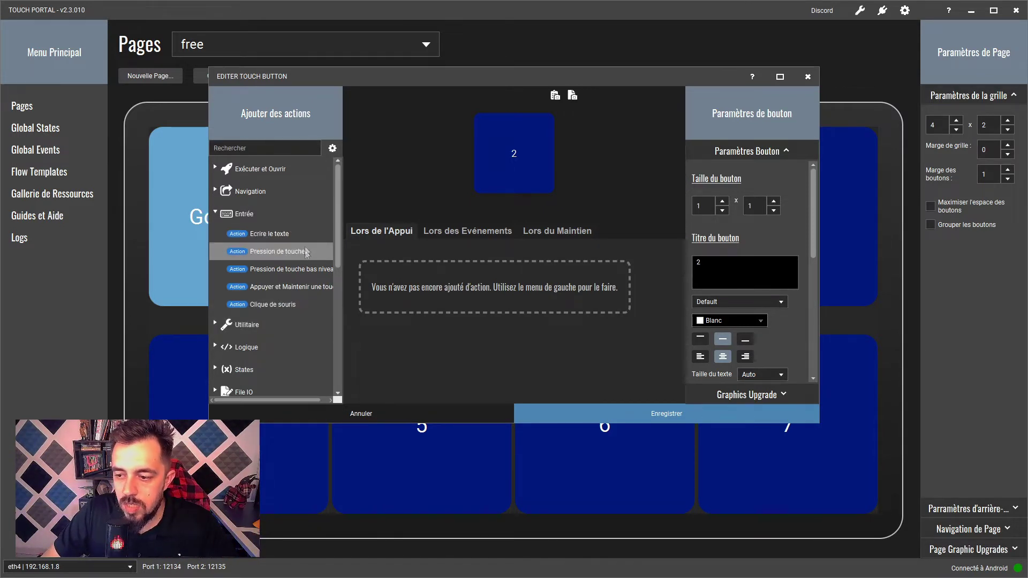
click(220, 215)
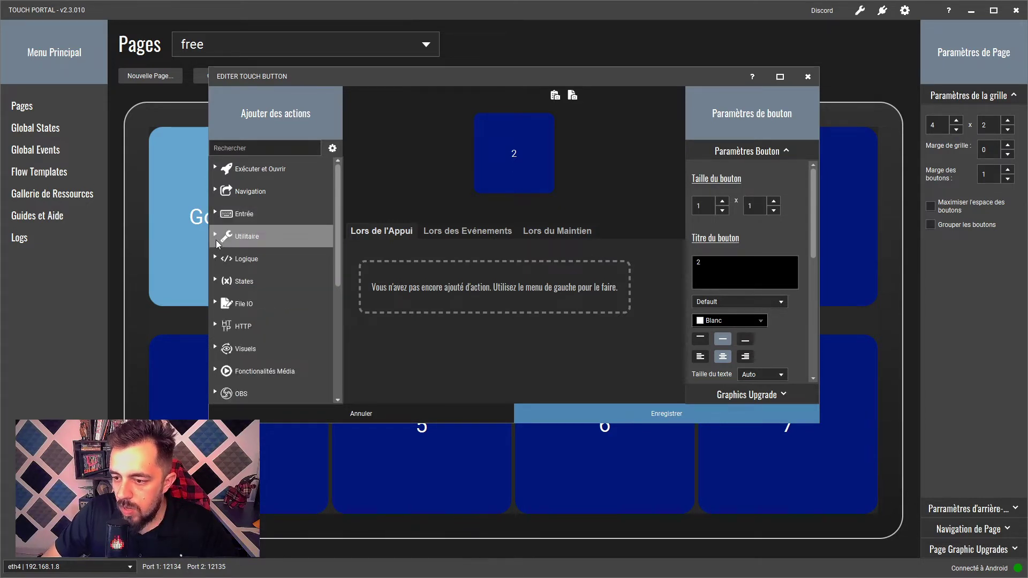
click(216, 239)
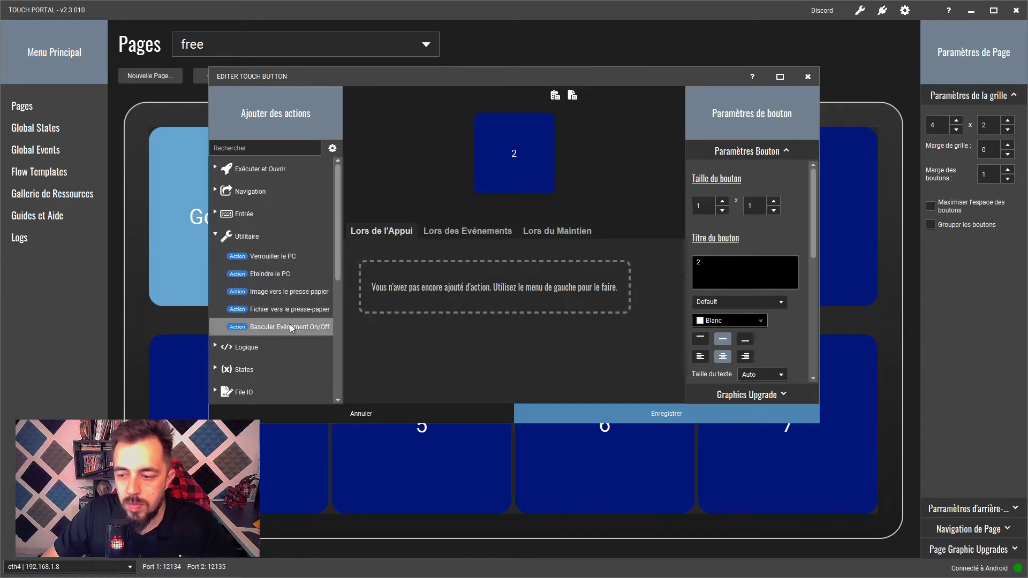
click(216, 237)
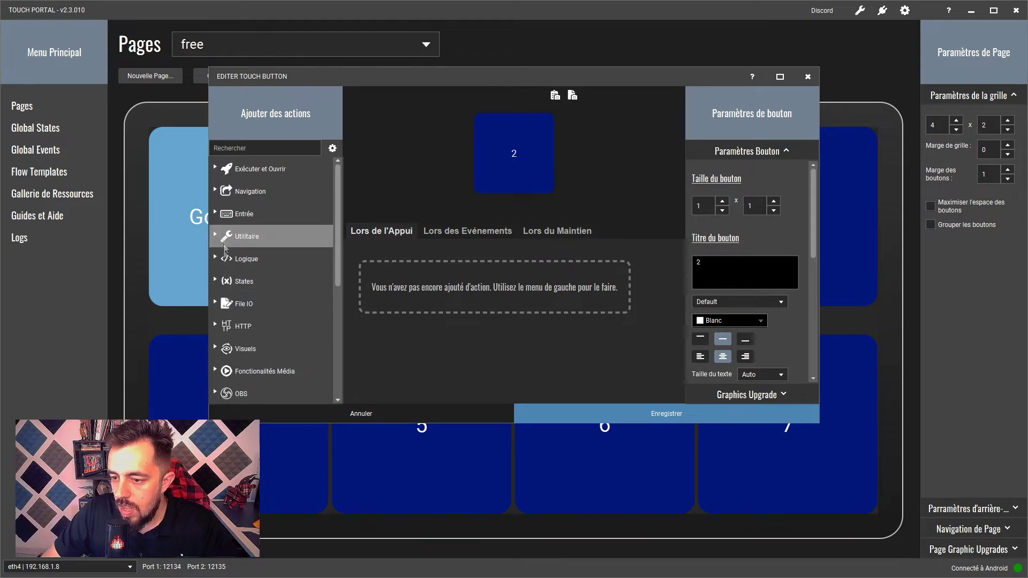
- Examine the actions and events in the Logique and States categories
click(215, 259)
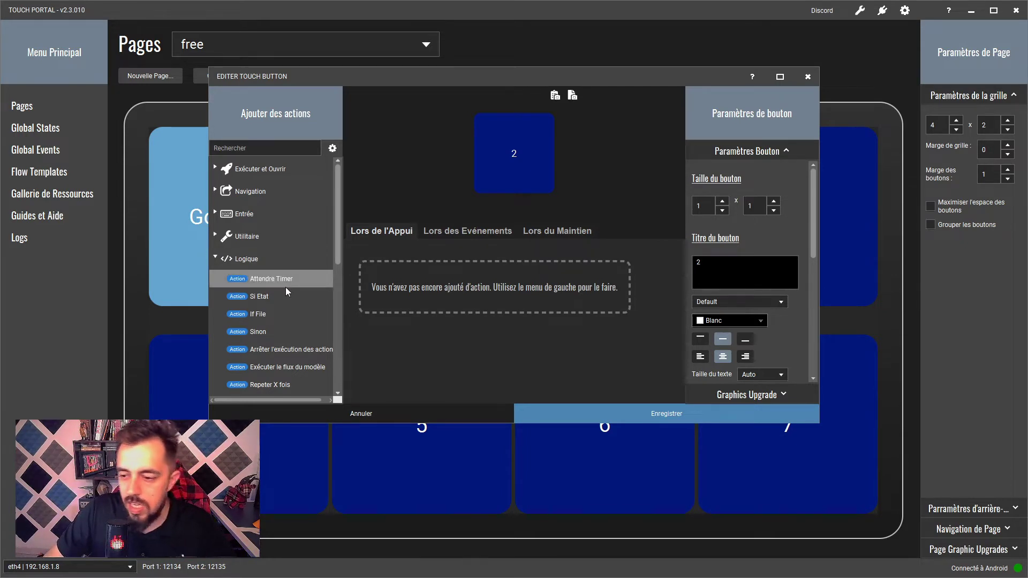
scroll(285, 369, down, 3)
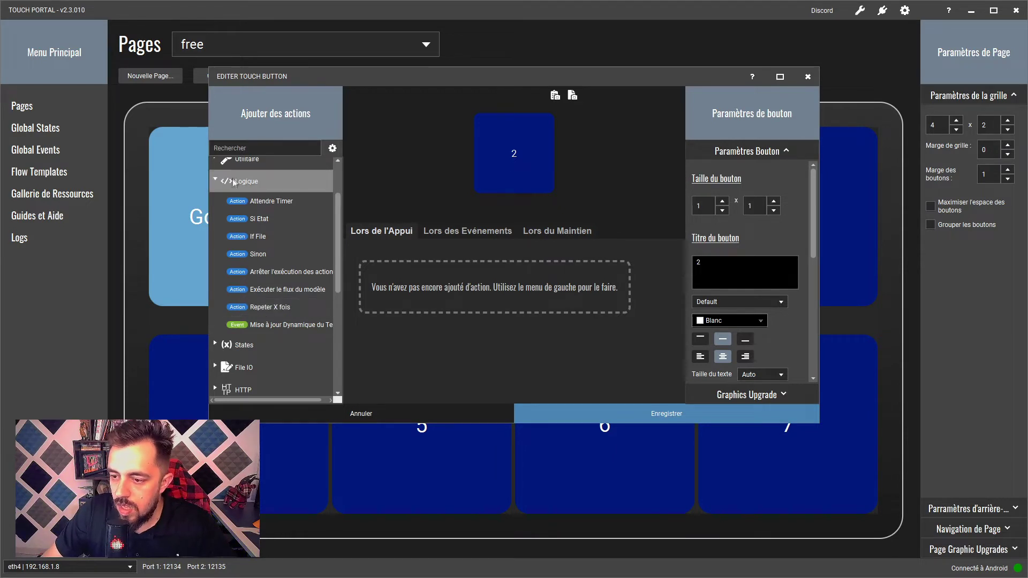
click(217, 177)
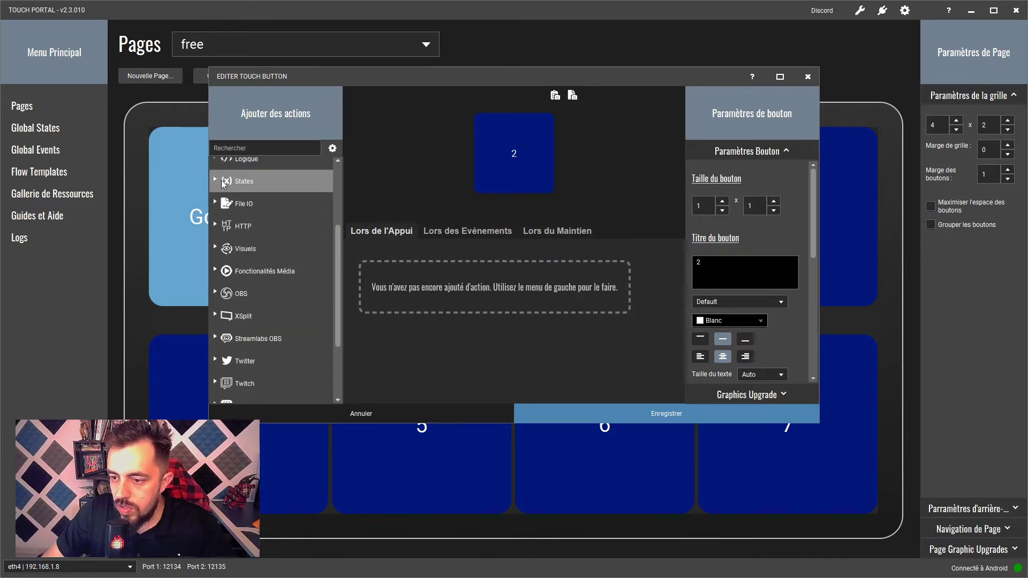
click(219, 180)
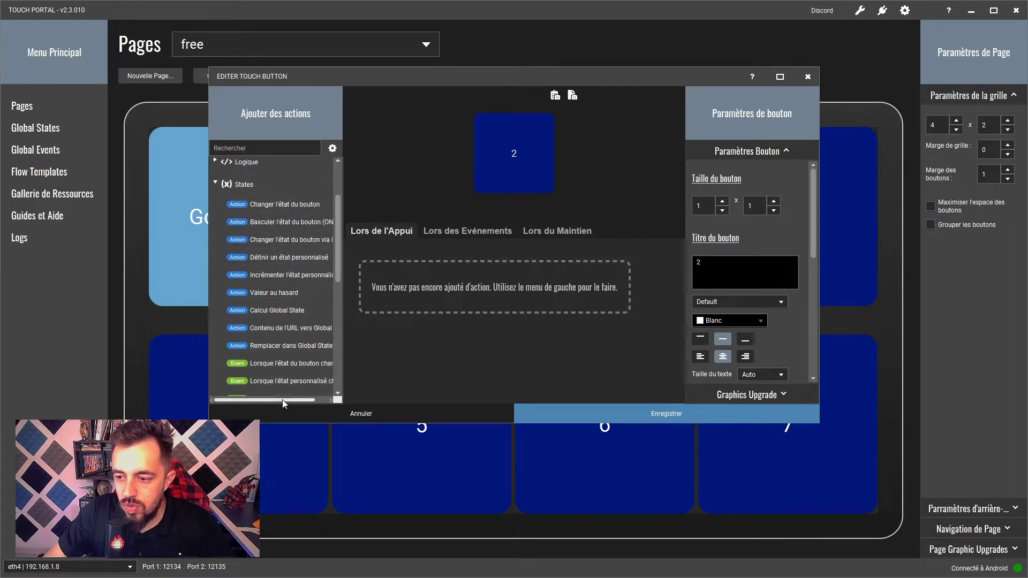
scroll(297, 262, up, 3)
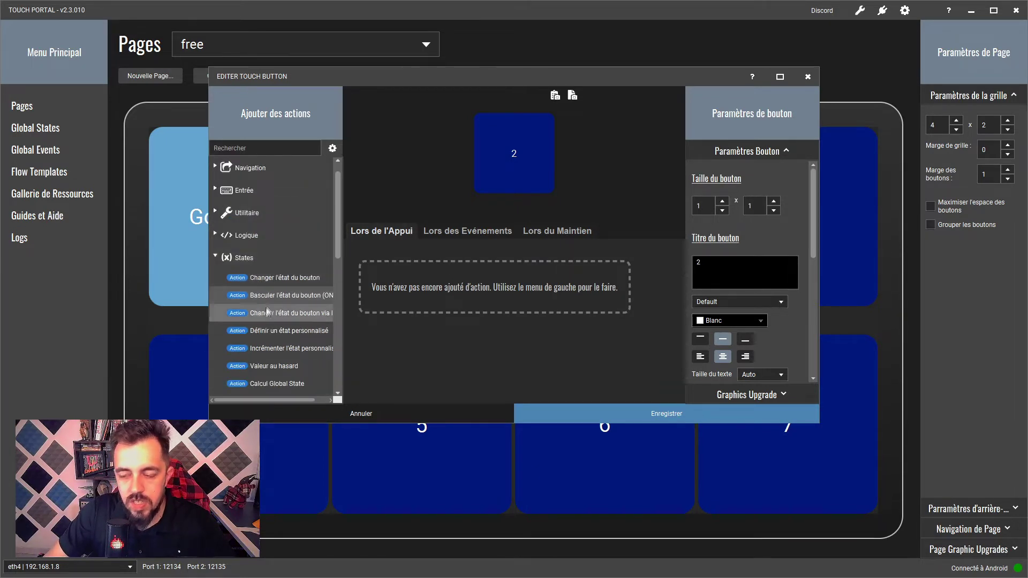
scroll(265, 310, down, 3)
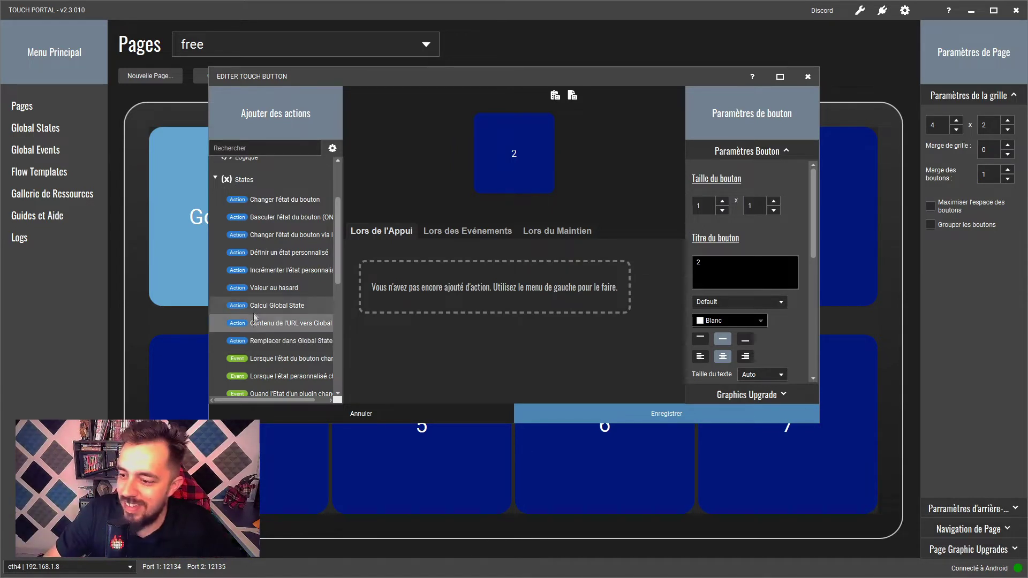
click(215, 180)
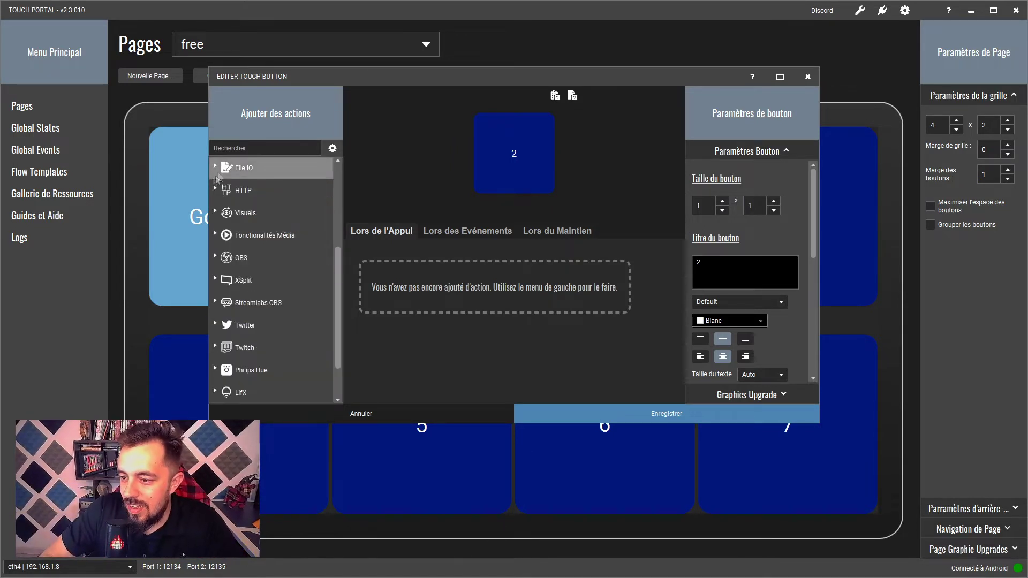
- Look through the actions offered in the File IO and Visuels categories
scroll(225, 221, up, 2)
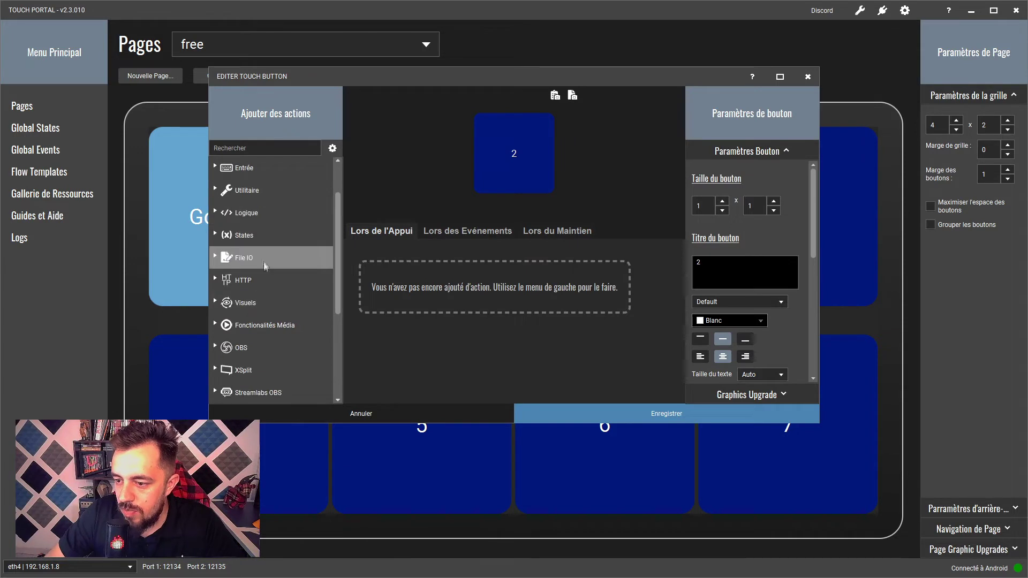
click(220, 258)
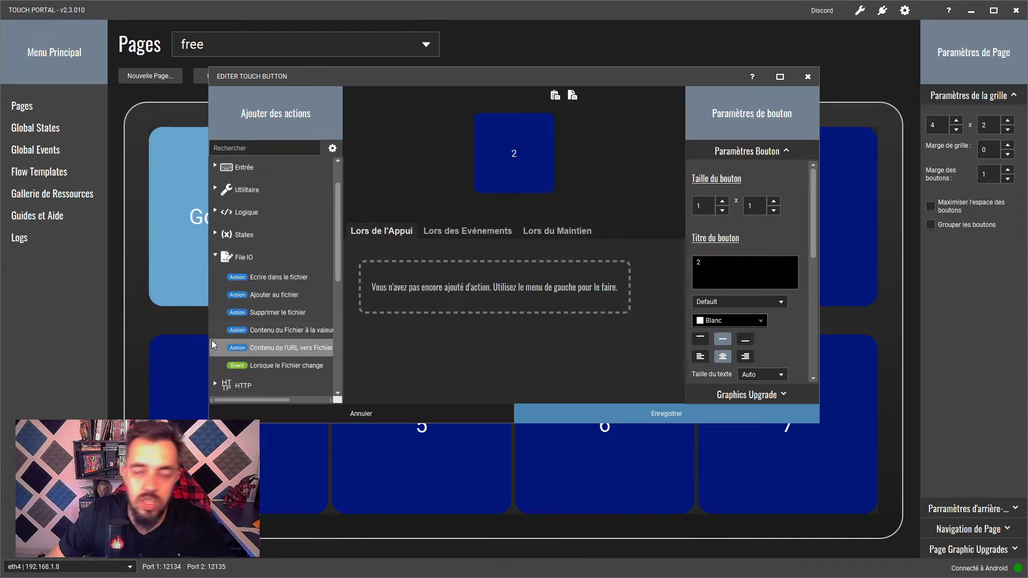
click(216, 256)
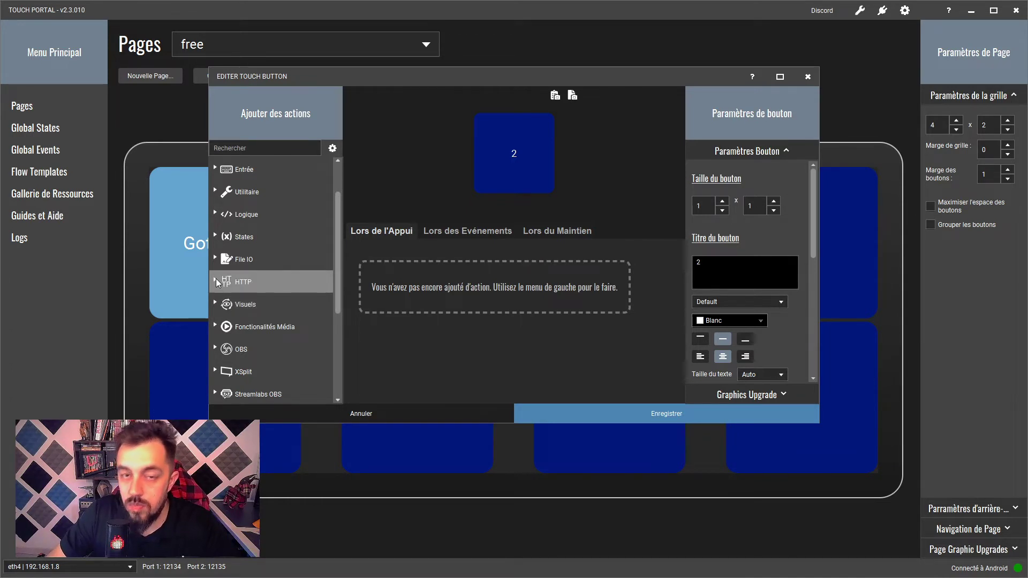
click(214, 303)
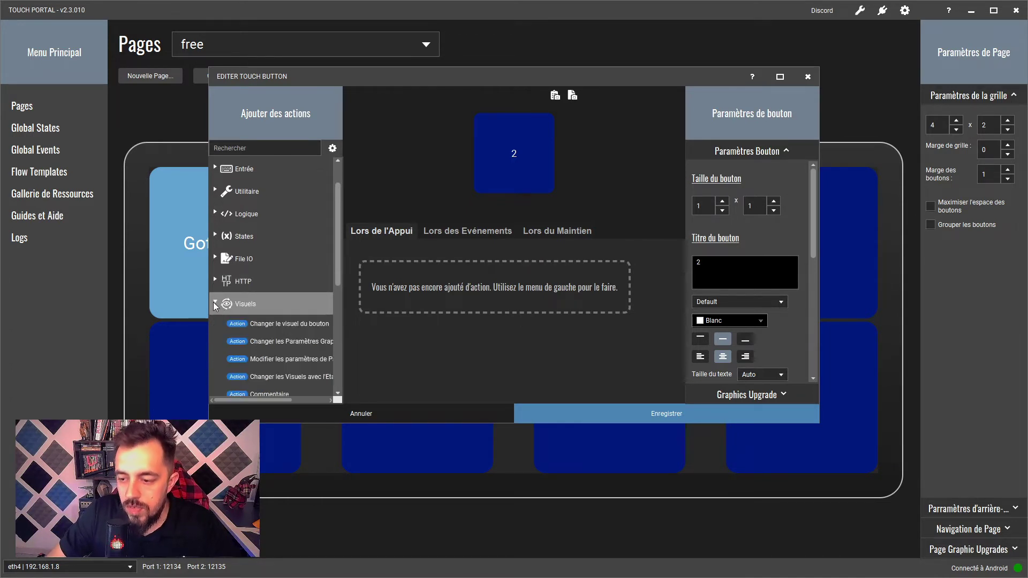
scroll(228, 315, down, 2)
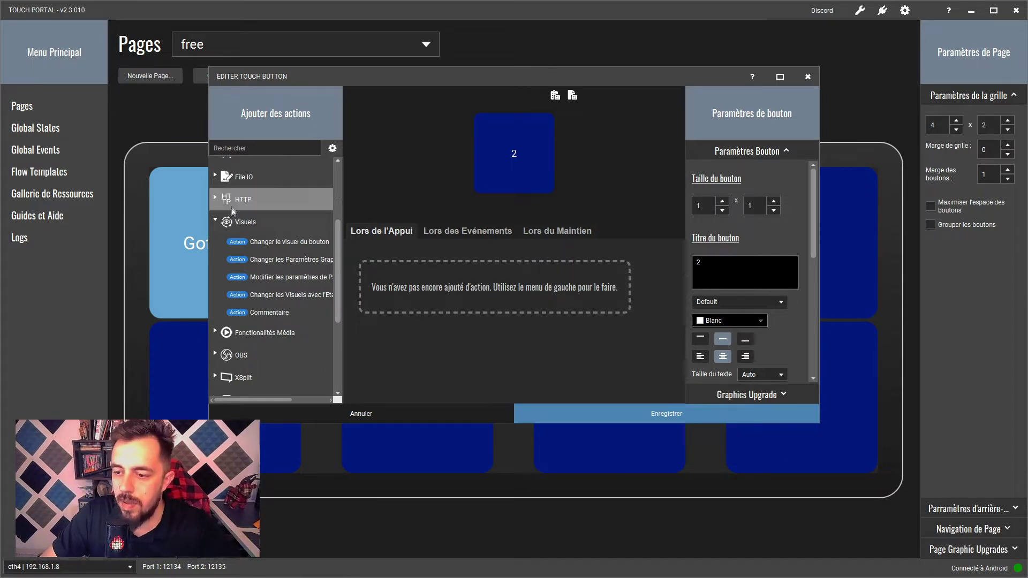
click(215, 221)
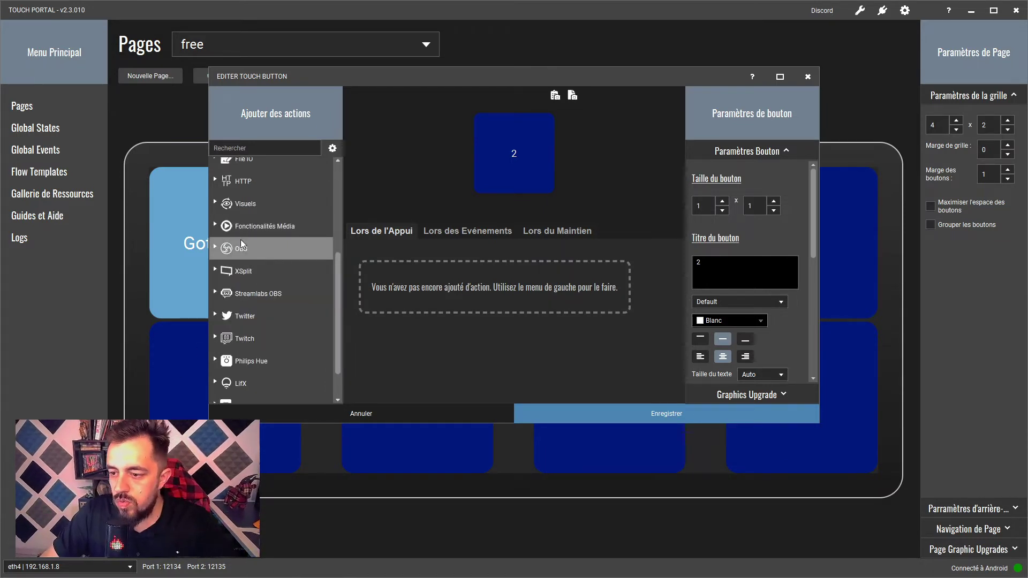
- Review the sound and media playback actions in the Fonctionalités Média category
click(216, 223)
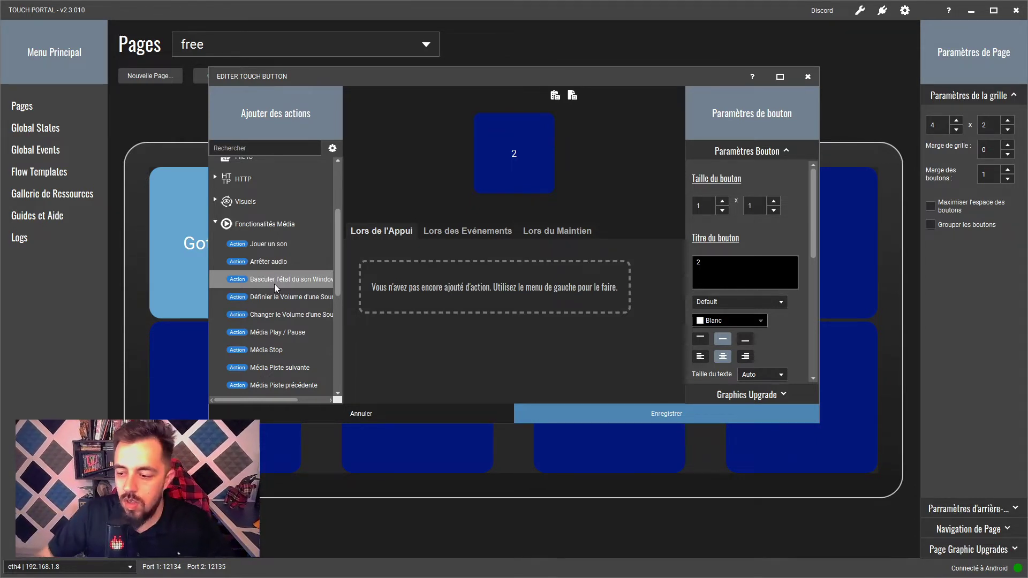
scroll(286, 304, down, 3)
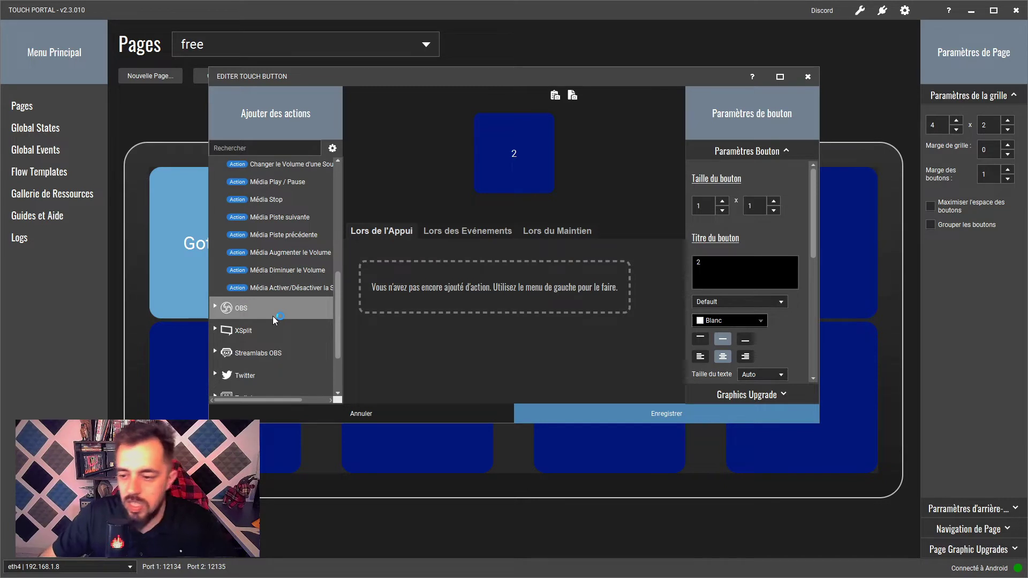
scroll(277, 316, up, 3)
click(219, 218)
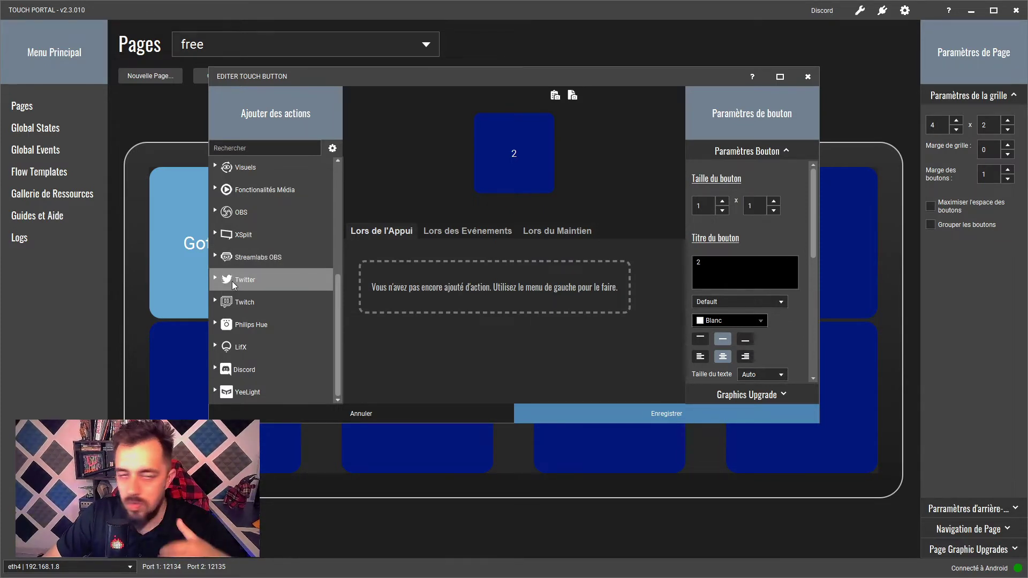
- Browse the OBS category's actions and events, from profile and scene control to the recording and streaming state events
click(219, 214)
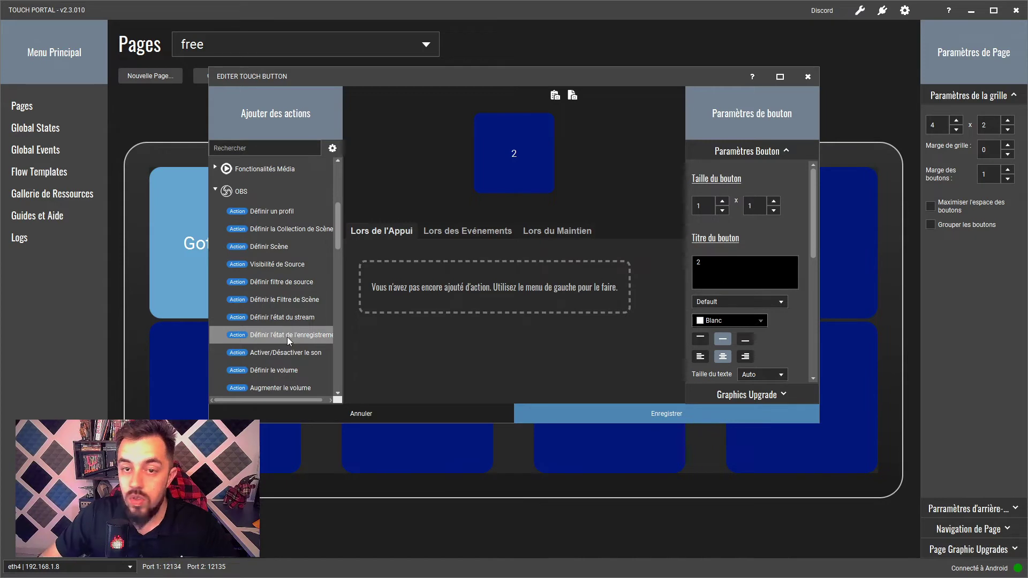
scroll(287, 336, down, 2)
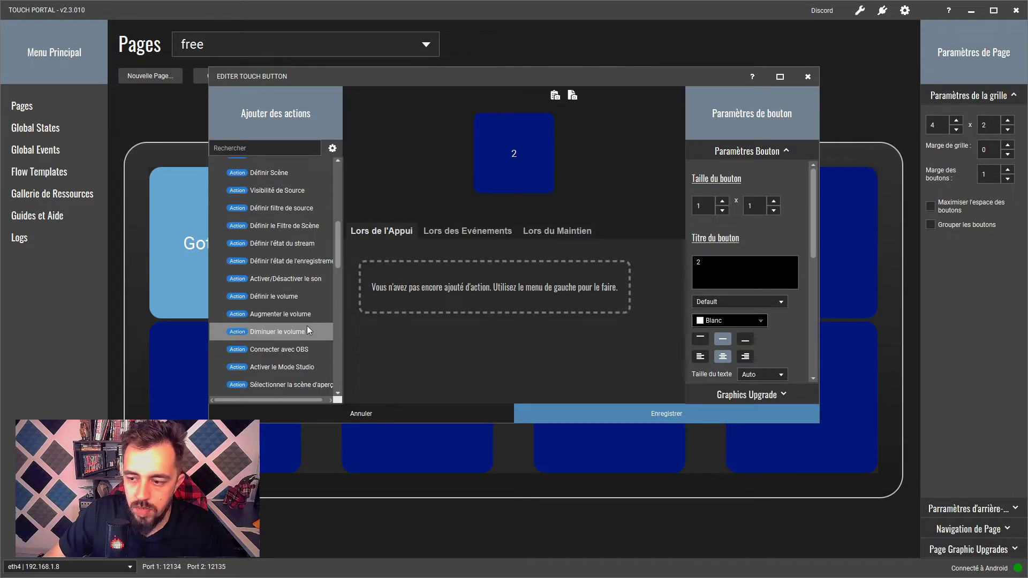
scroll(294, 348, down, 2)
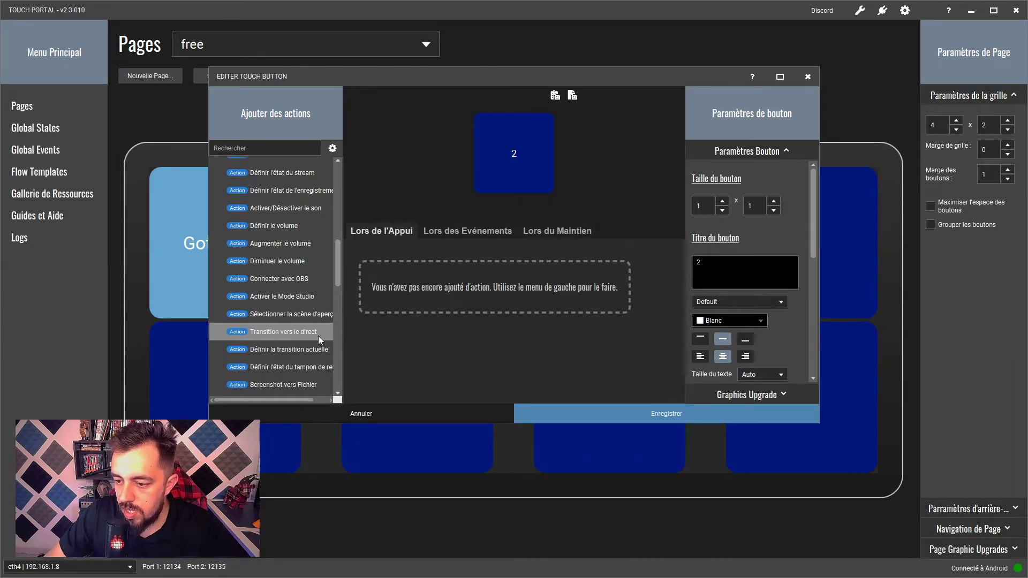
scroll(297, 346, down, 2)
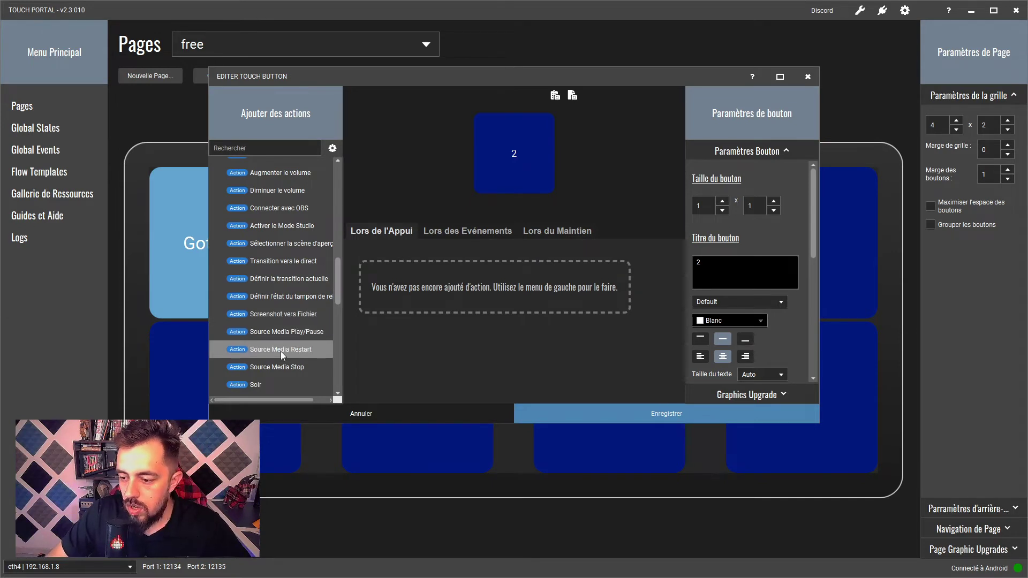
scroll(283, 318, down, 3)
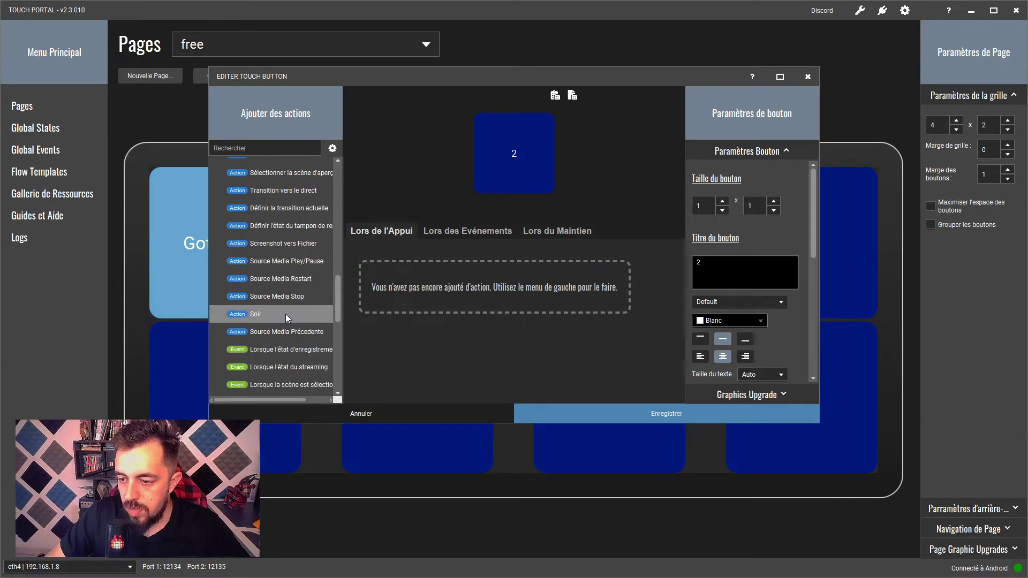
scroll(281, 339, down, 3)
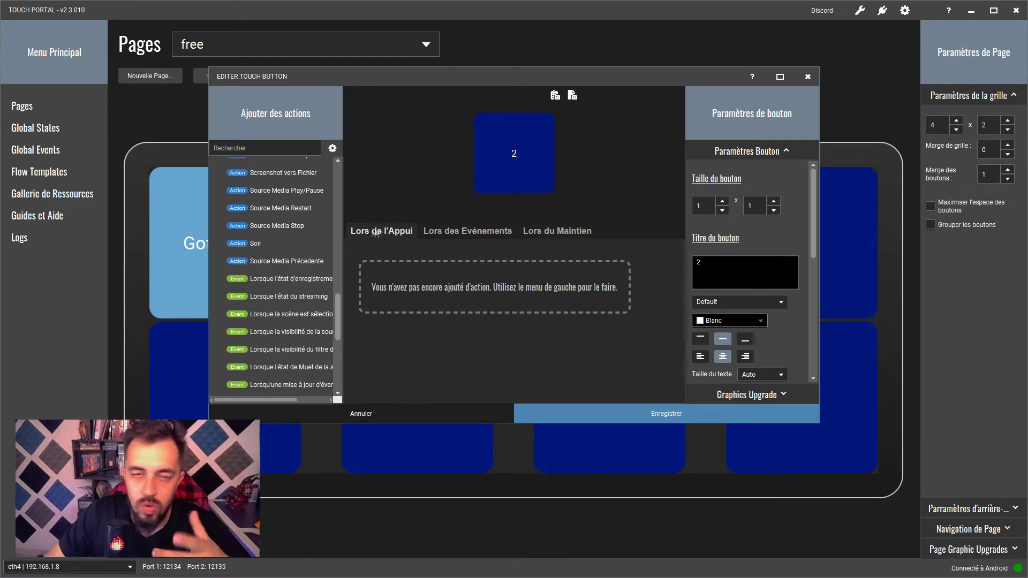
- Add the OBS recording state event to the button's Lors des Evénements section, with the condition set to is starting
click(480, 228)
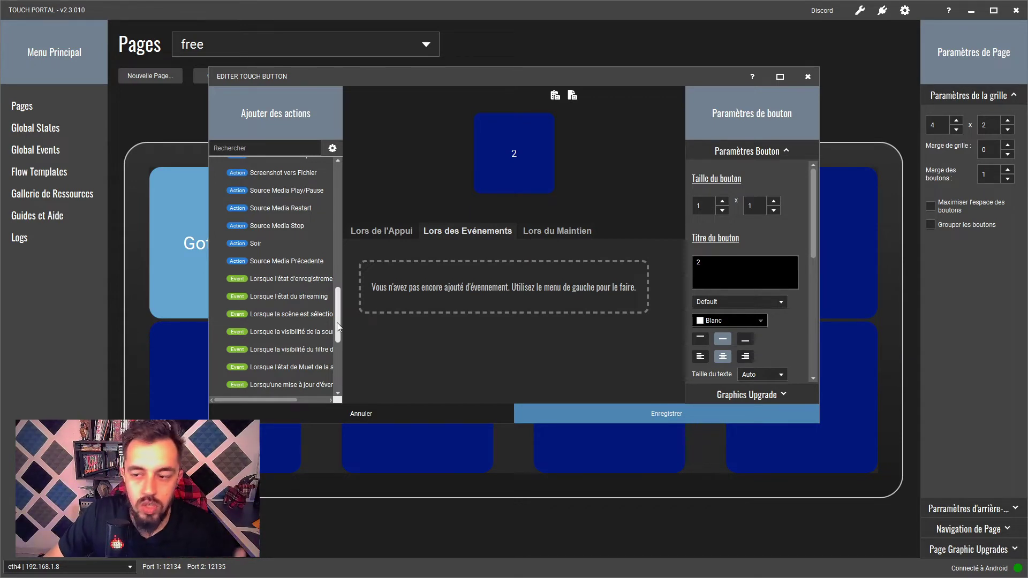
double_click(272, 286)
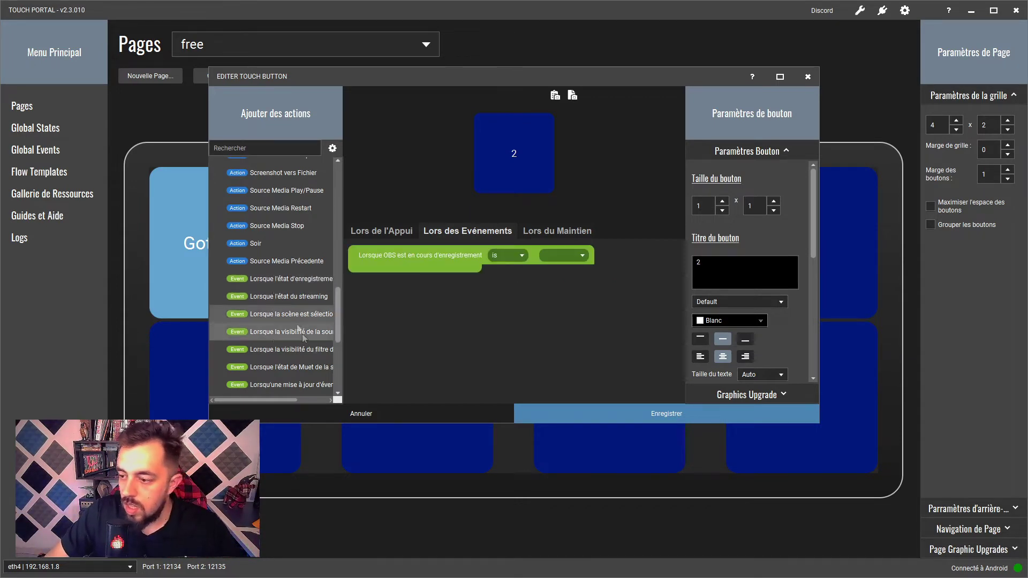
click(515, 256)
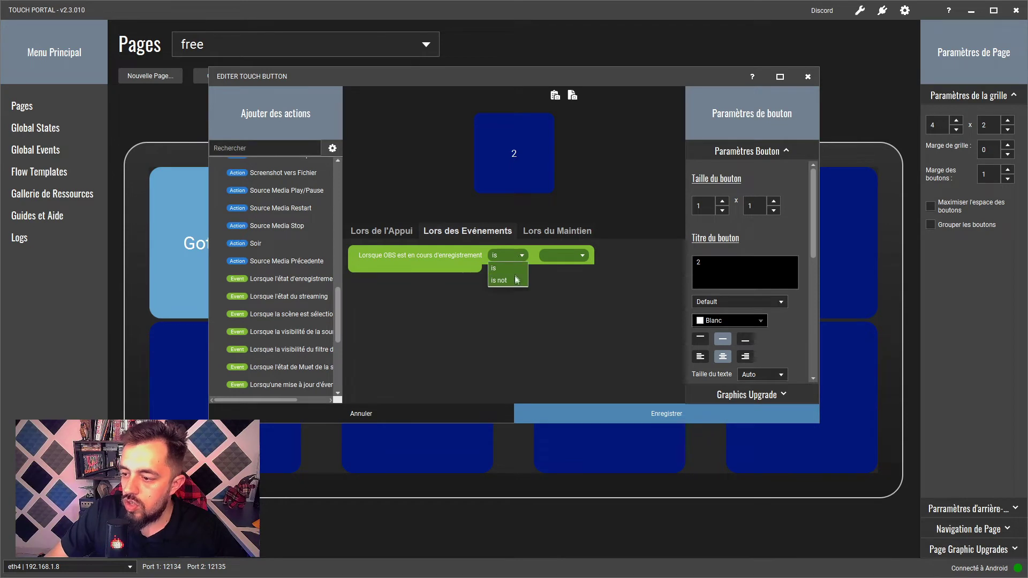
click(502, 268)
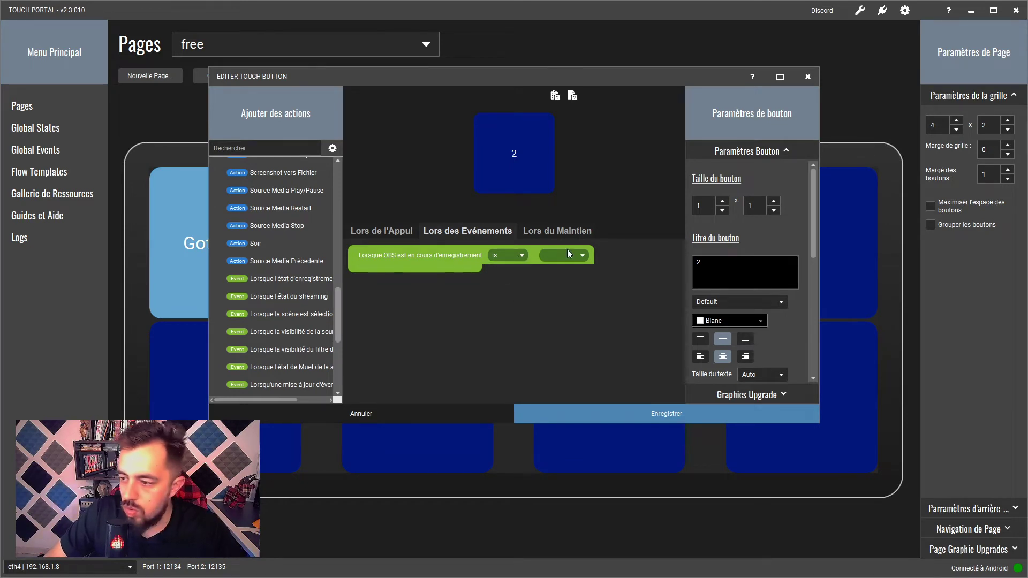
click(567, 255)
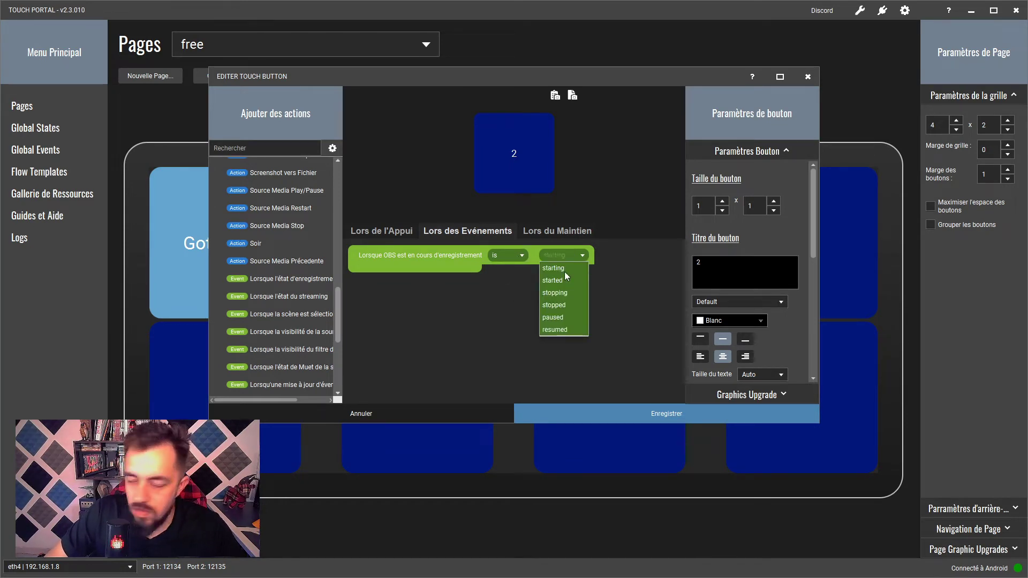
click(564, 271)
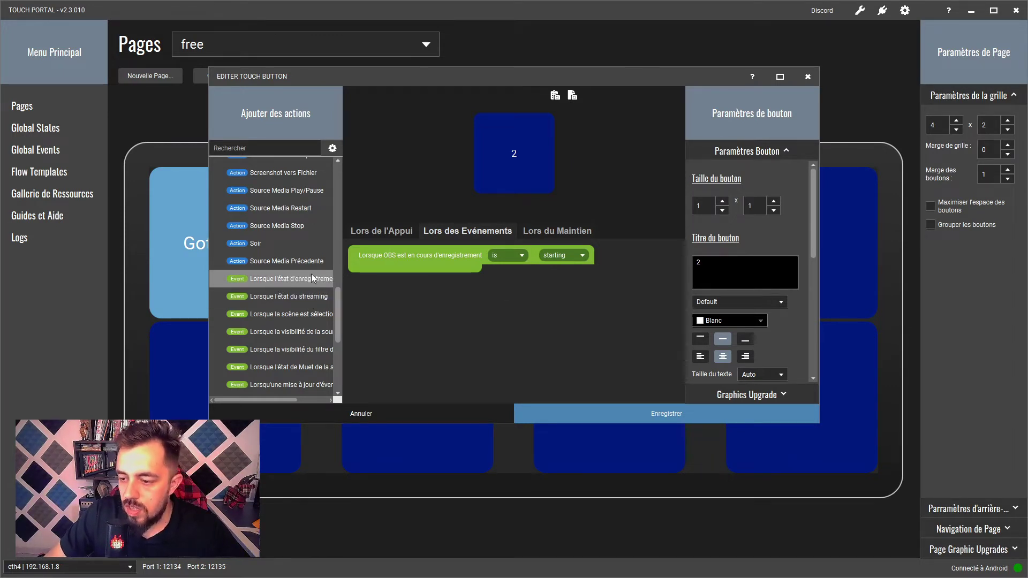
- Add the OBS streaming state event to the button's Lors des Evénements section, with the condition set to is started
double_click(287, 292)
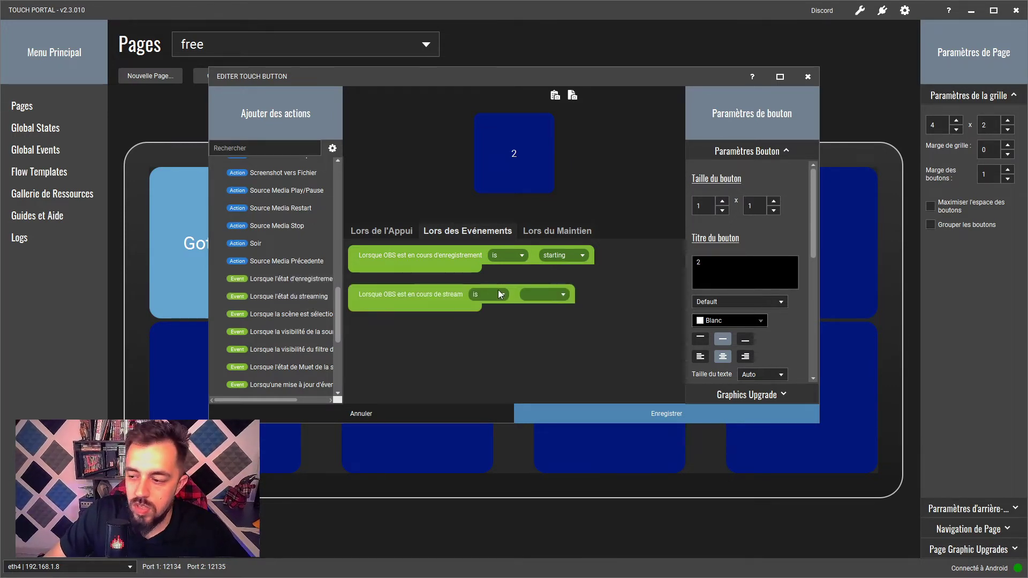
click(562, 294)
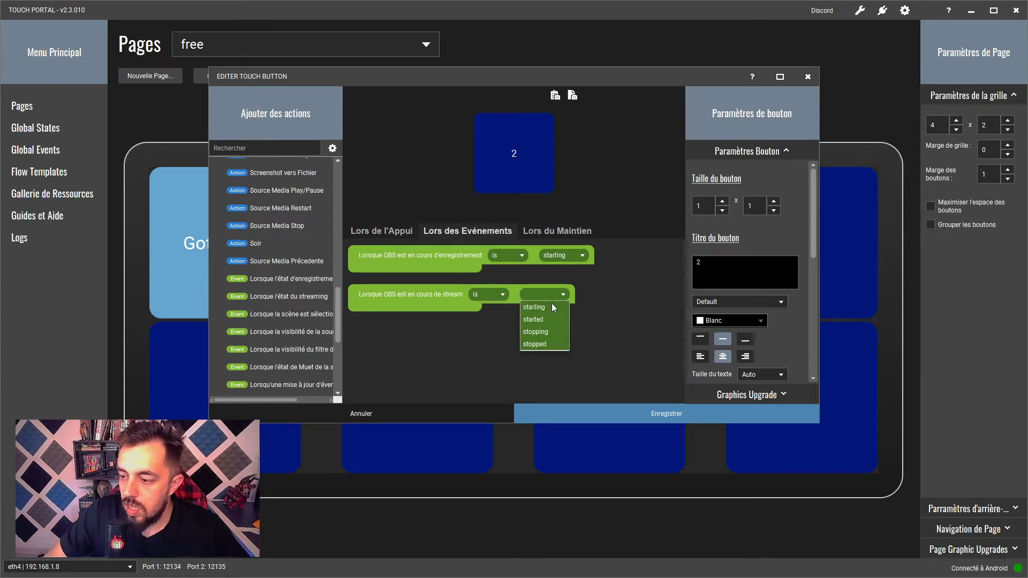
click(551, 305)
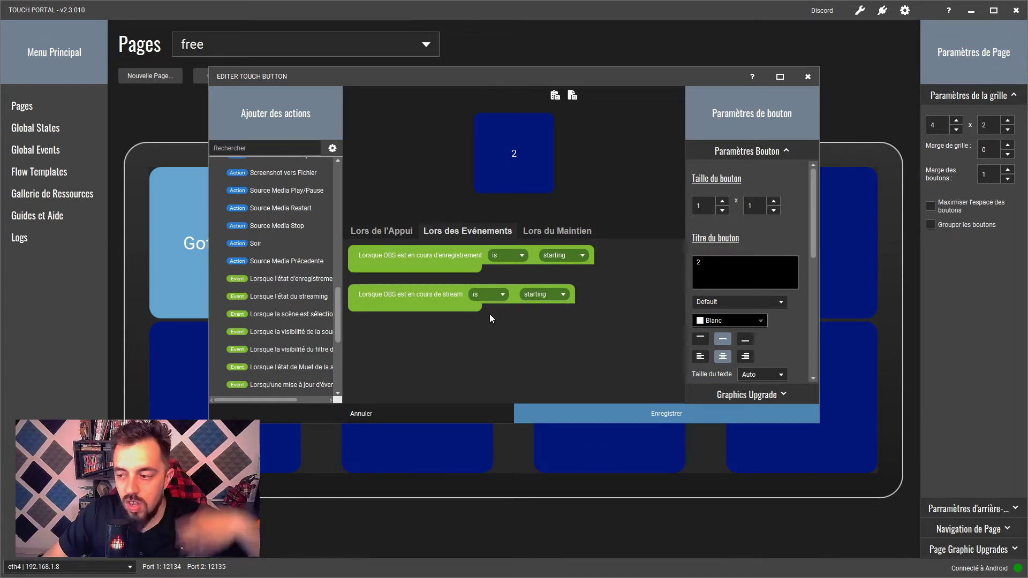
click(536, 298)
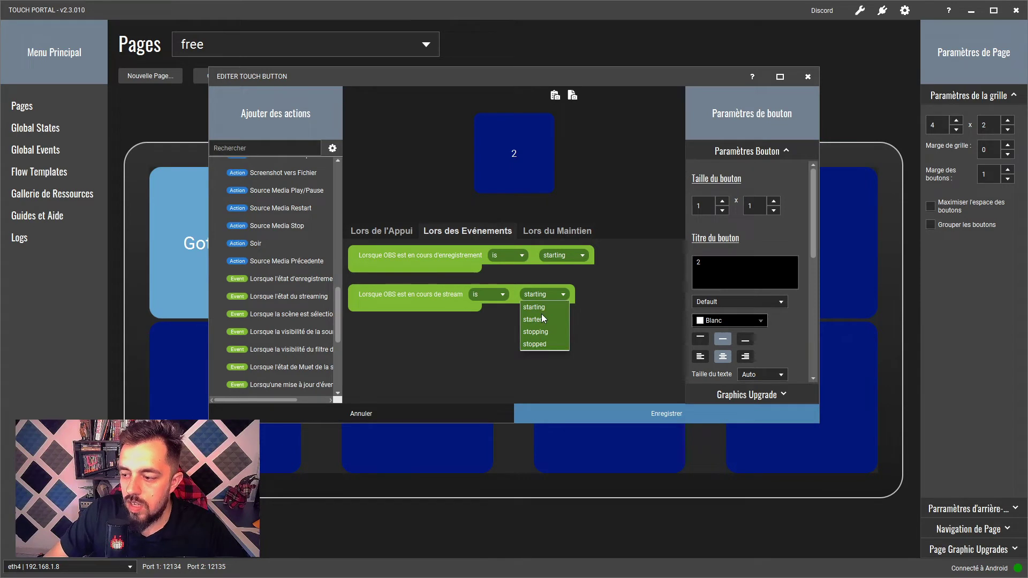
click(541, 318)
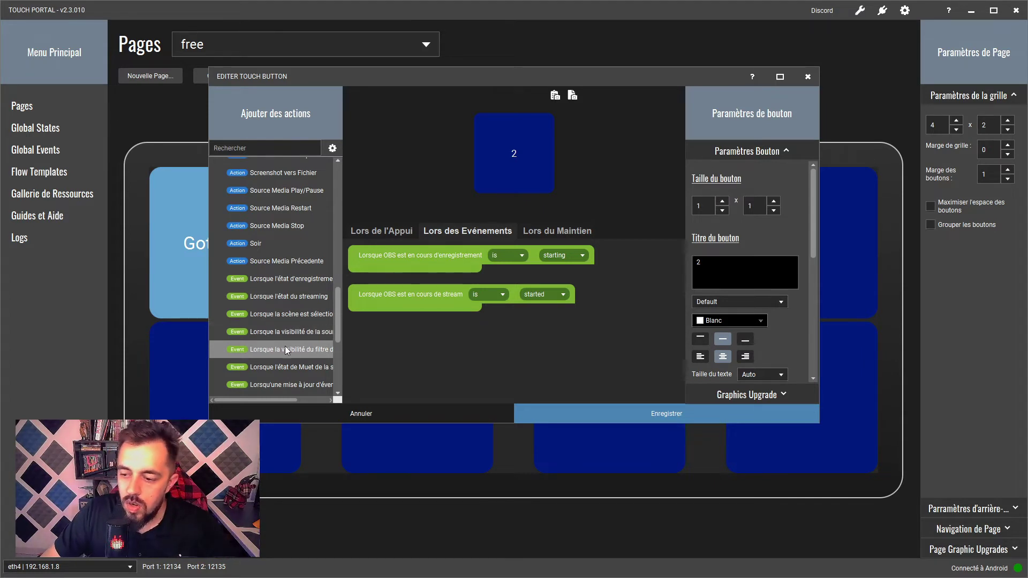
- Look through the remaining OBS events, return to the button's Lors de l'Appui section and collapse the OBS category
scroll(285, 346, down, 4)
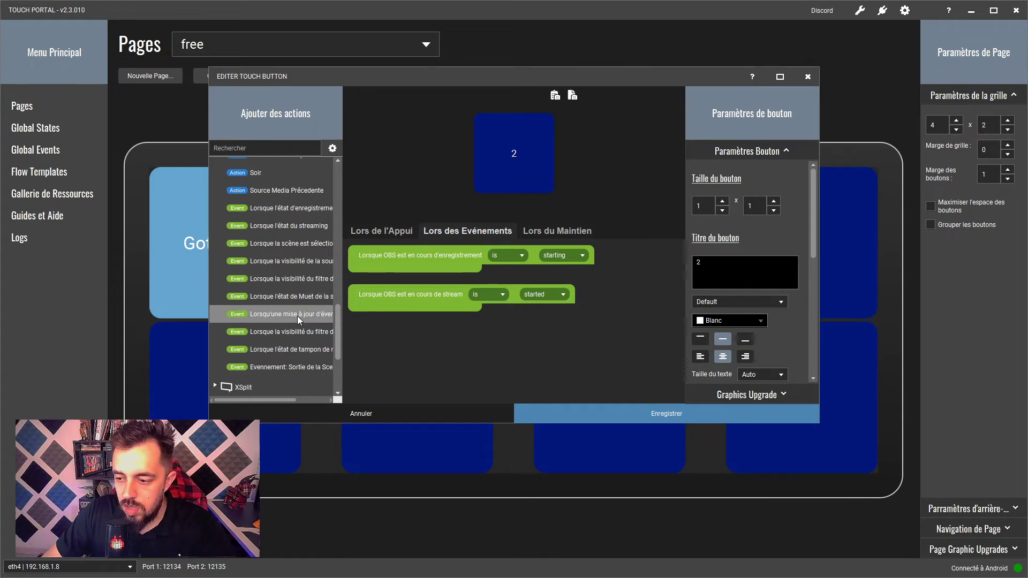
mouse_move(265, 397)
mouse_down()
mouse_move(299, 402)
mouse_move(264, 403)
mouse_up()
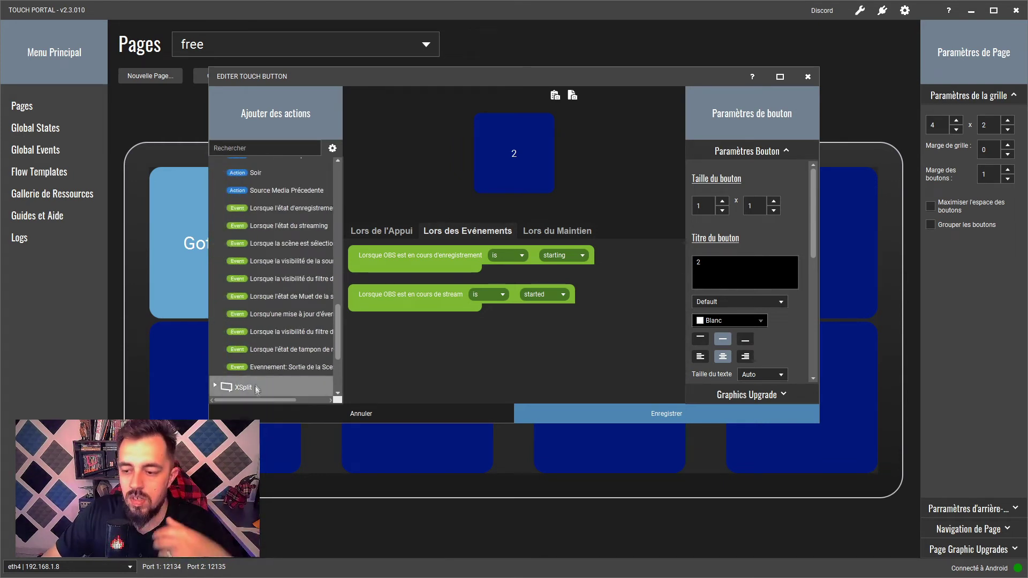
scroll(306, 215, up, 5)
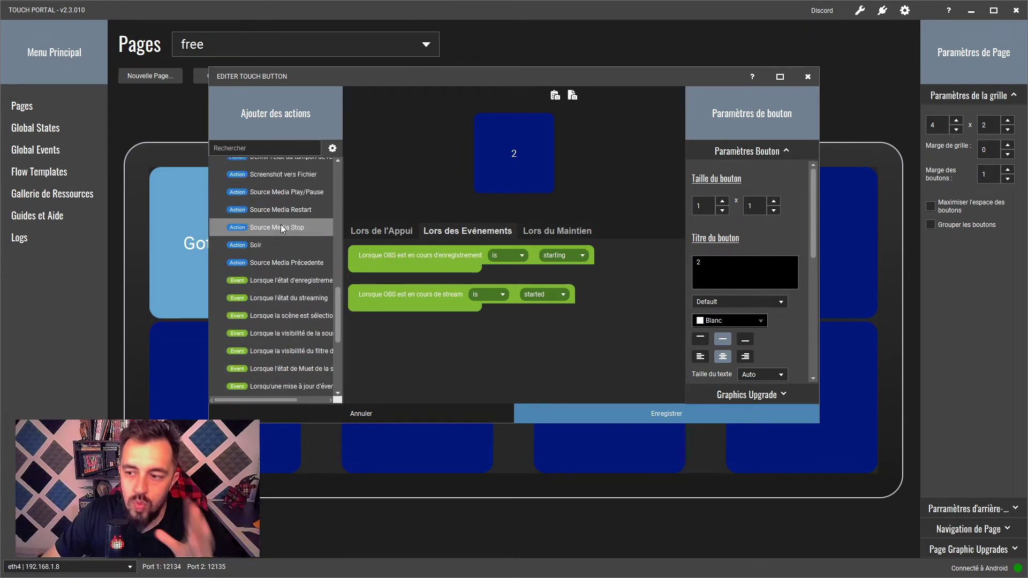
click(369, 227)
scroll(213, 261, up, 10)
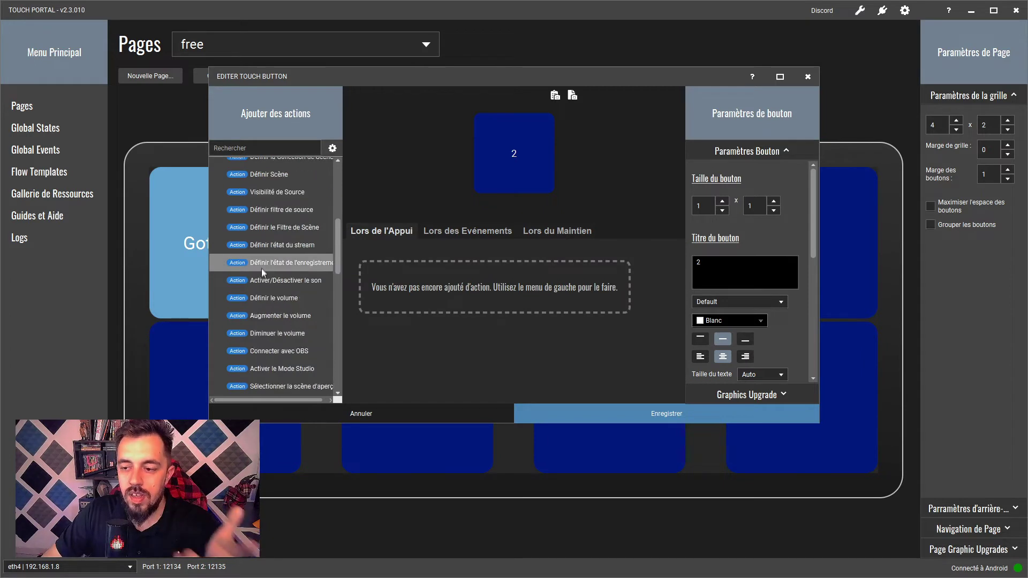
click(215, 274)
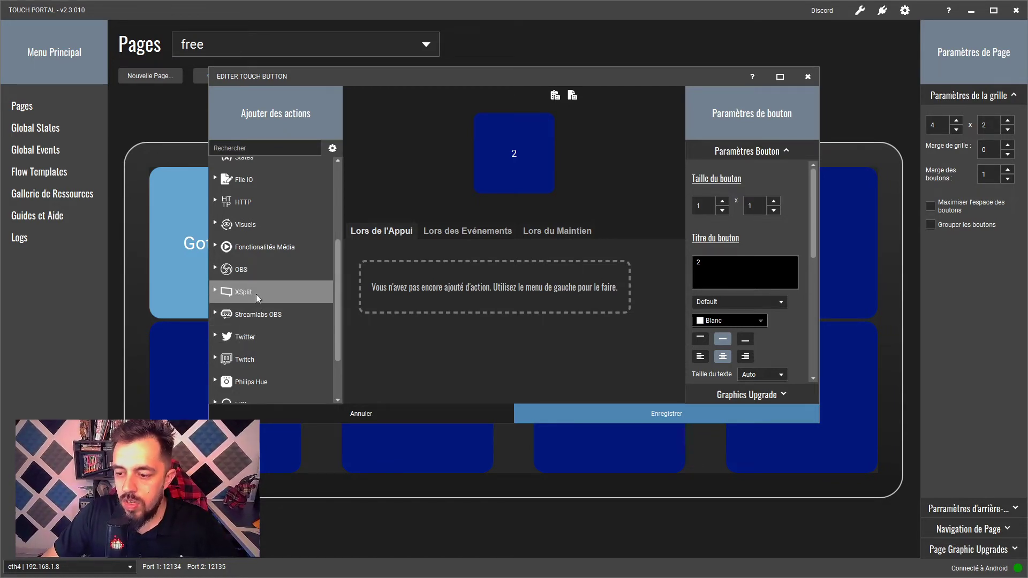
- Review the Streamlabs OBS category's actions and events, from scene selection to recording and streaming state
click(252, 316)
scroll(277, 296, down, 3)
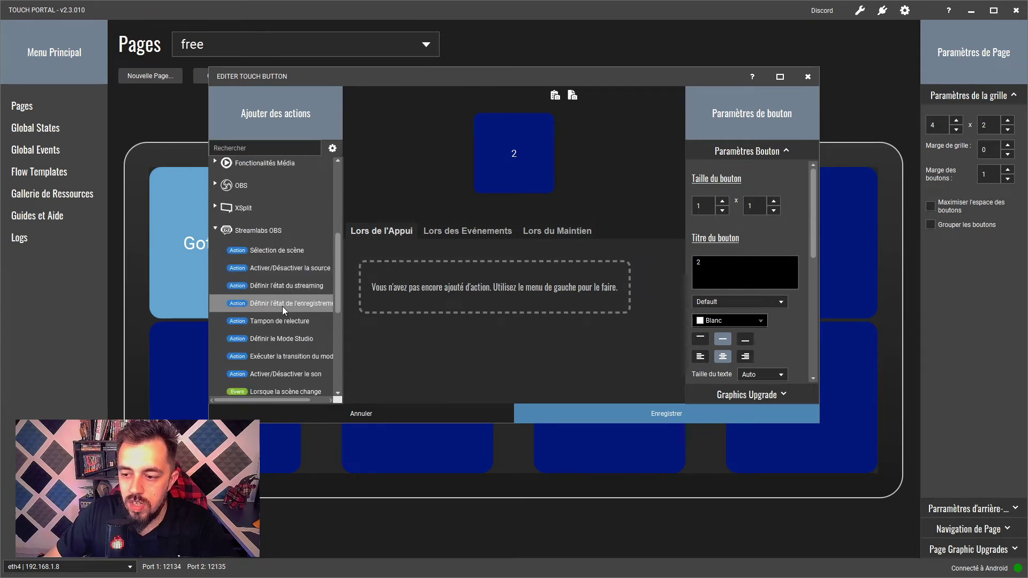
scroll(281, 321, down, 3)
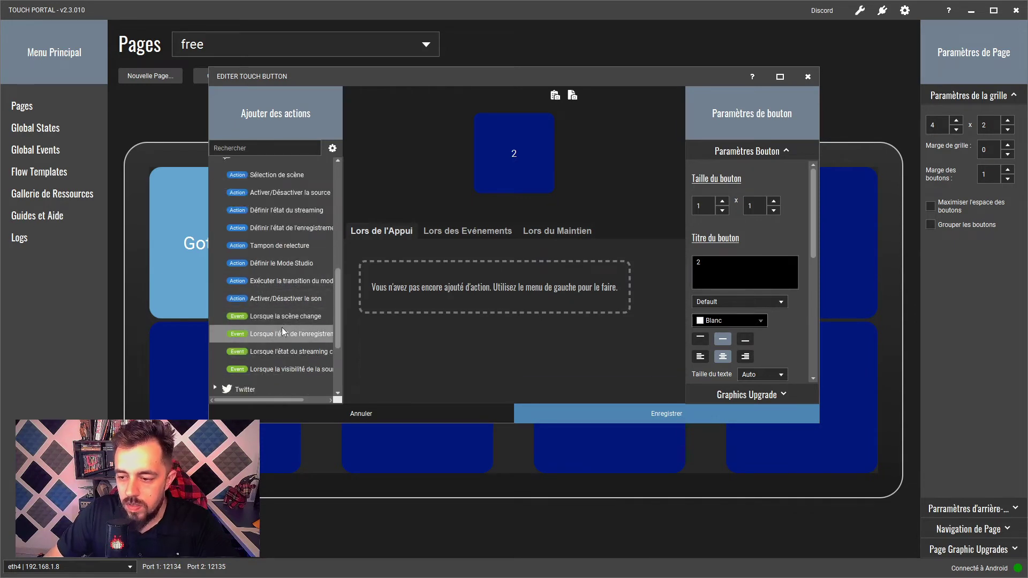
scroll(278, 333, up, 3)
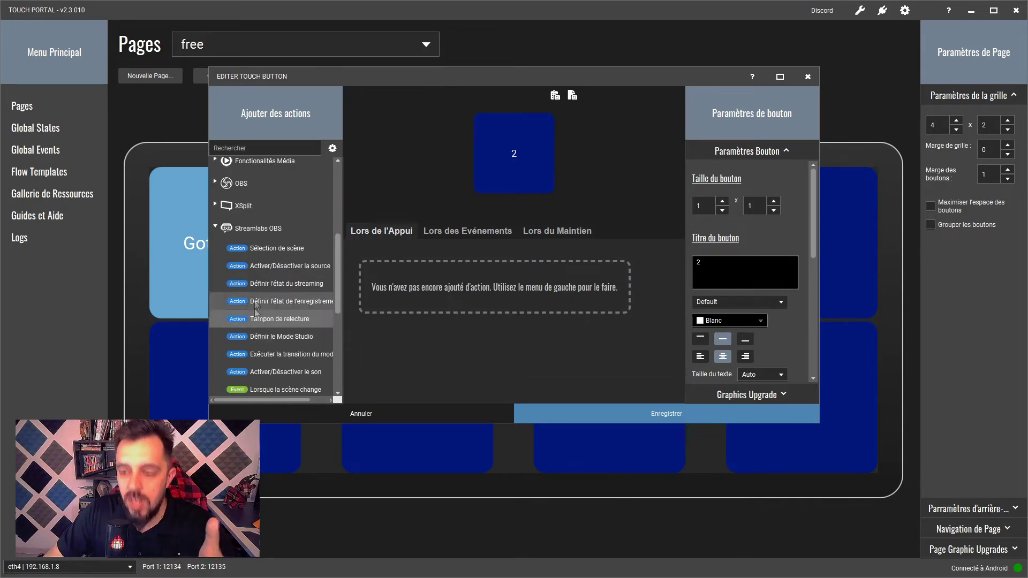
click(212, 227)
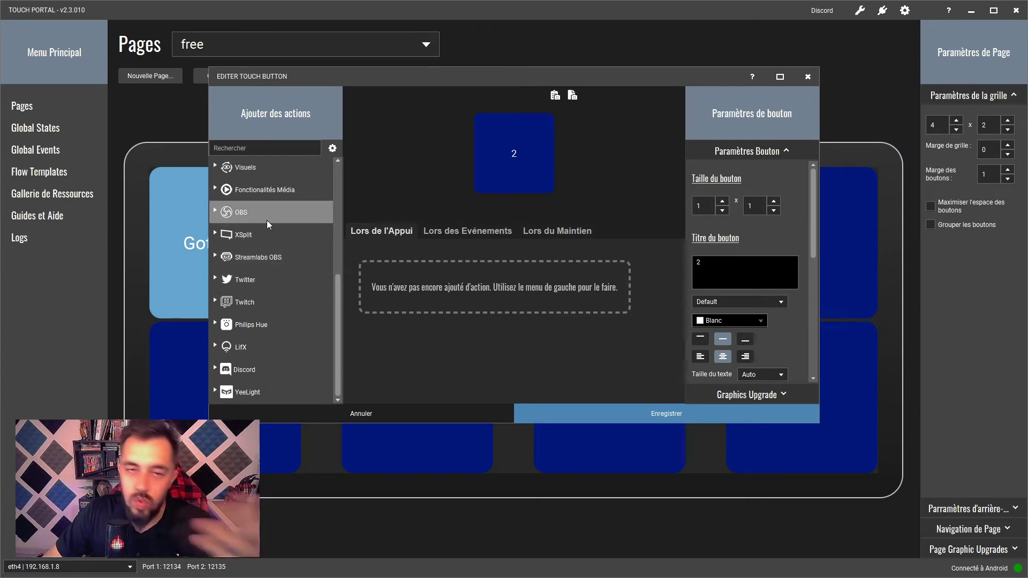
- Review the Twitter category's tweet and profile name actions, and expand the Twitch category
click(214, 277)
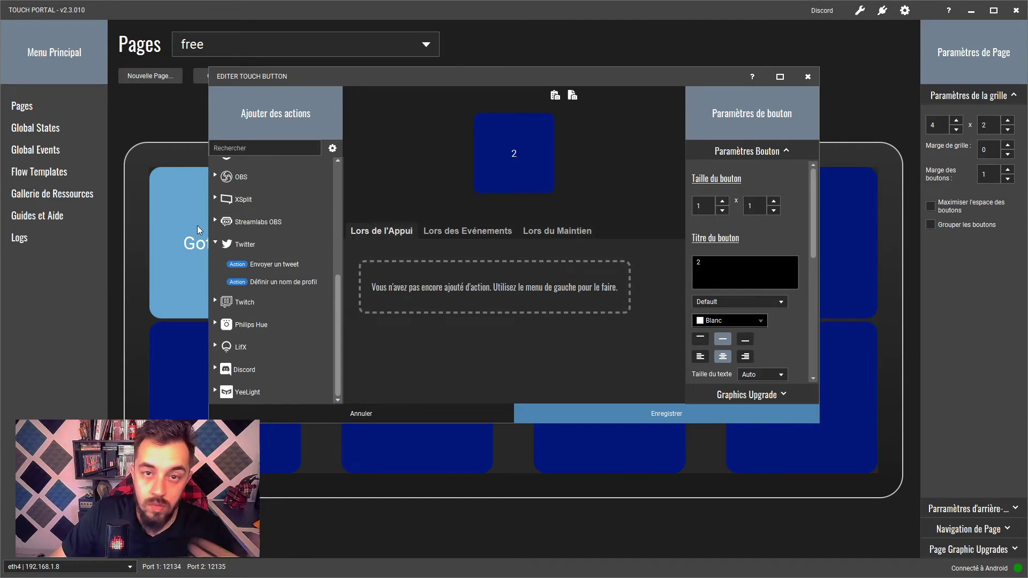
click(217, 300)
scroll(245, 275, up, 2)
scroll(249, 271, up, 4)
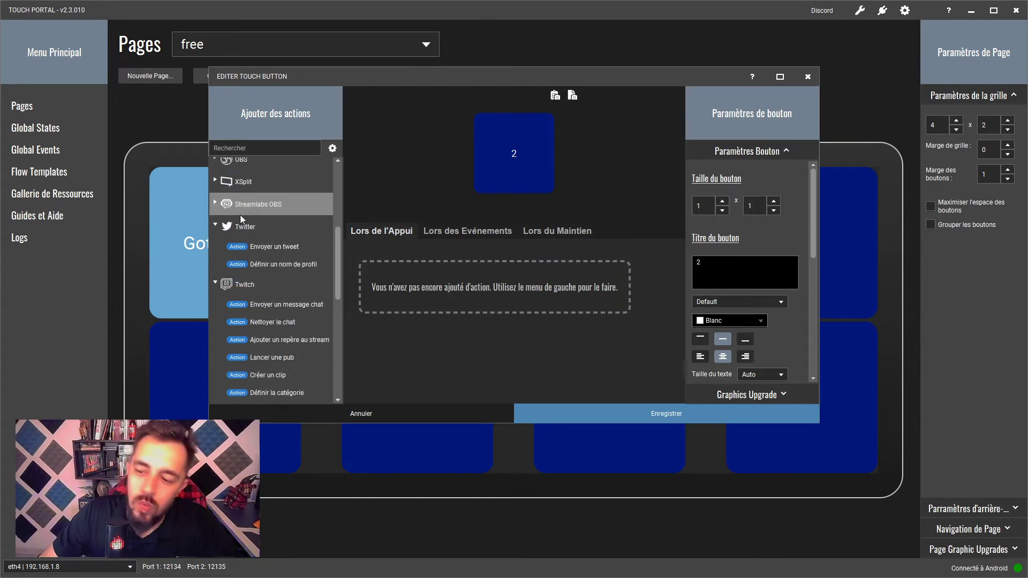
click(218, 224)
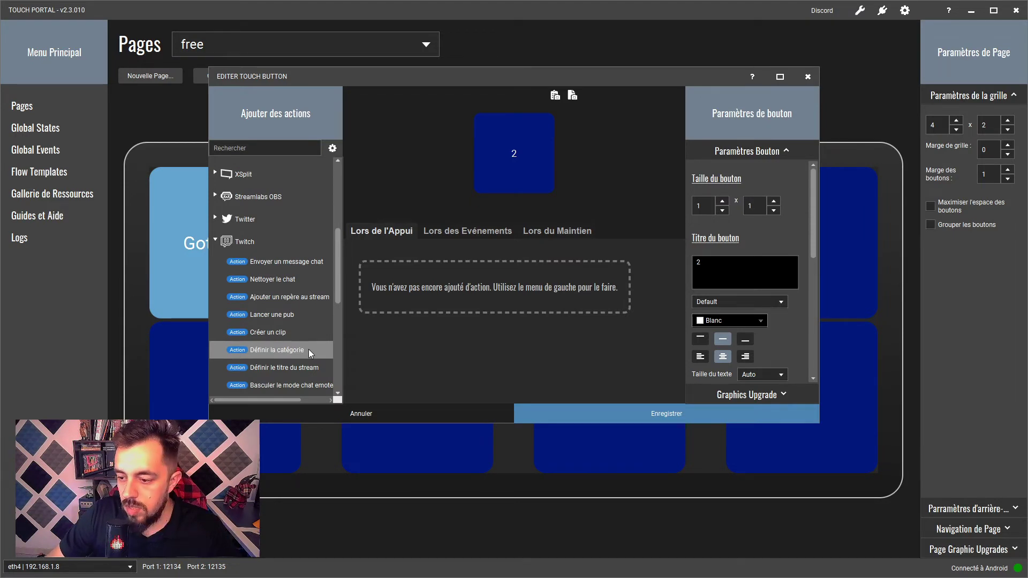
- Examine the Twitch category's chat and stream actions and its subscriber, channel points, chat message, bits, host and raid events
scroll(308, 353, down, 2)
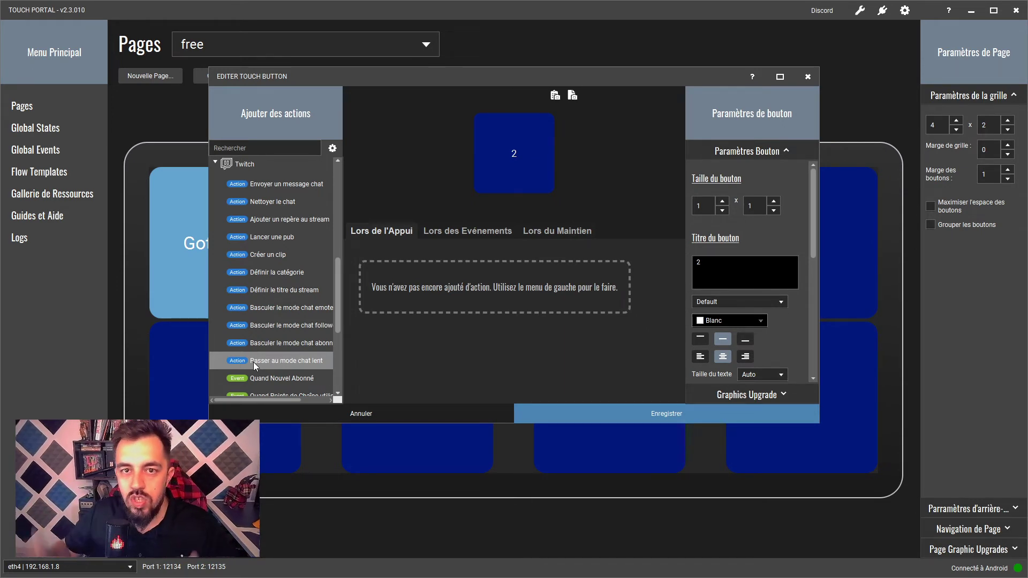
scroll(253, 362, down, 2)
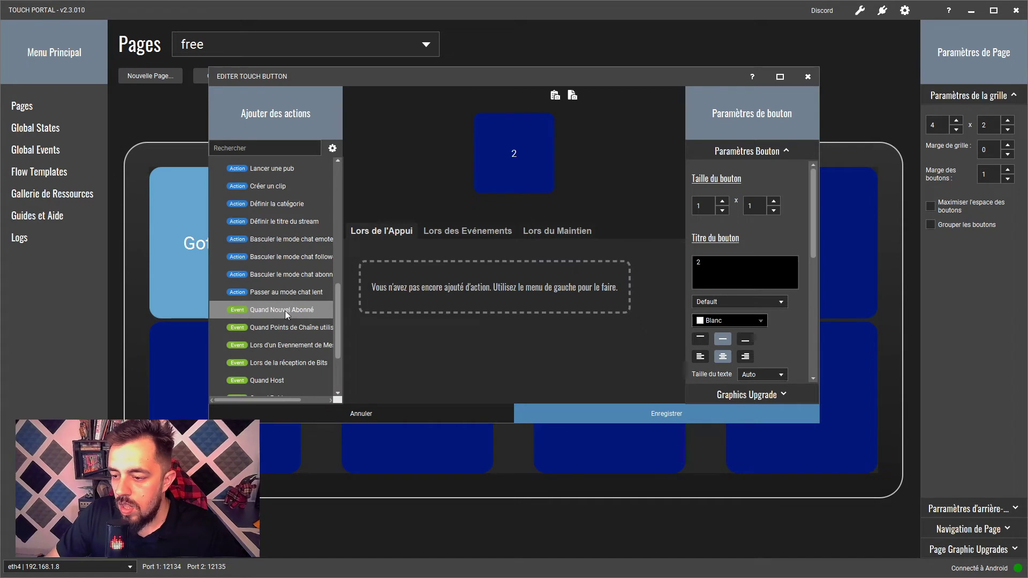
scroll(284, 314, down, 2)
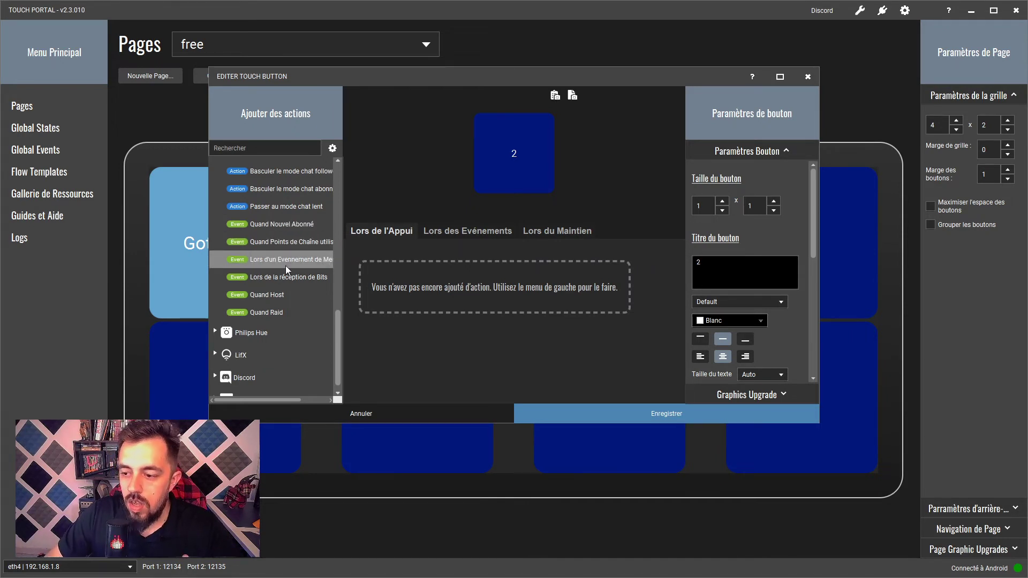
mouse_move(266, 400)
mouse_down()
mouse_move(293, 400)
mouse_move(284, 395)
mouse_up()
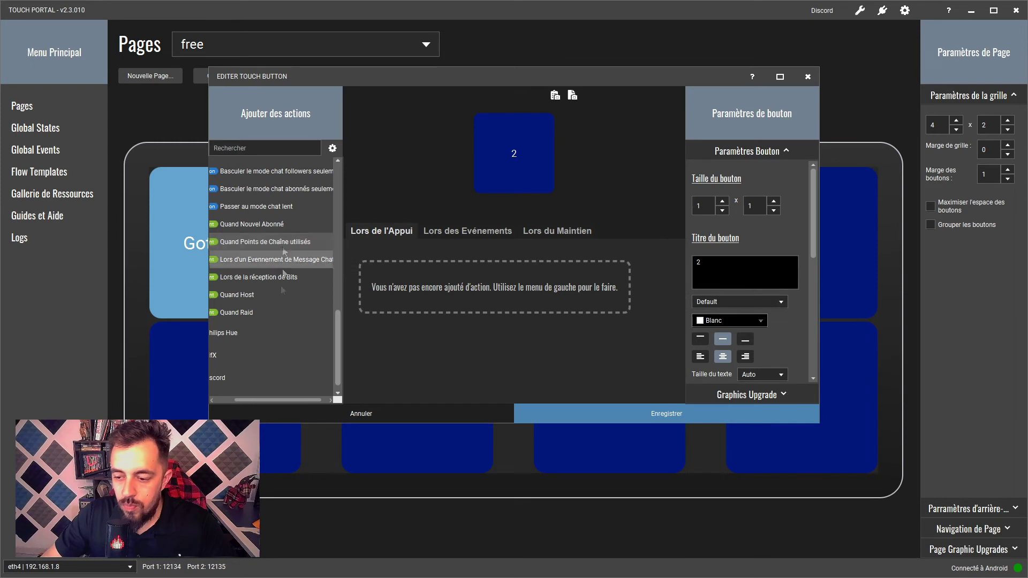
drag(250, 401, 229, 401)
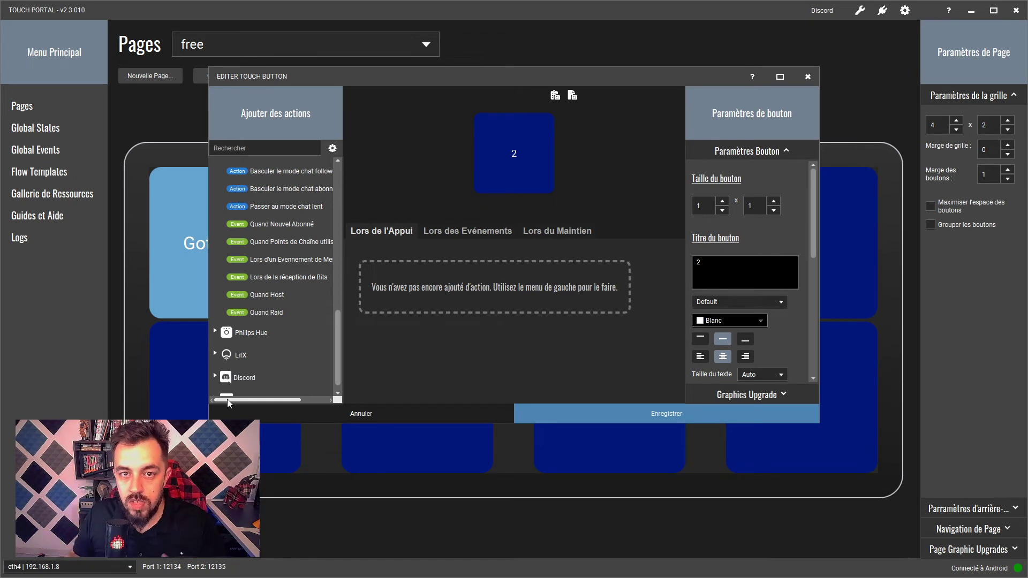
- Review the light control actions in the Philips Hue category and the deafen and mute actions in the Discord category
scroll(223, 333, down, 1)
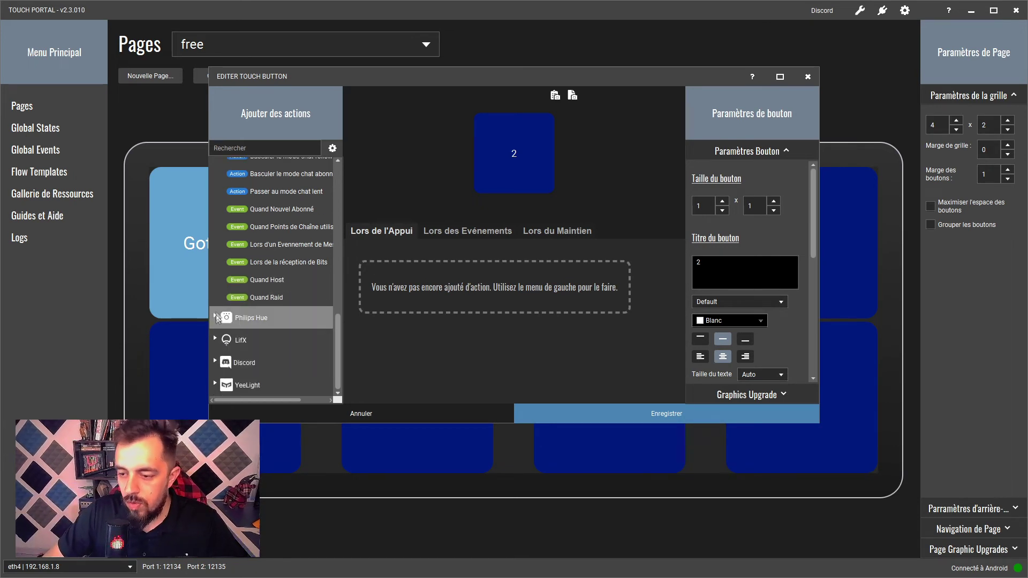
click(213, 319)
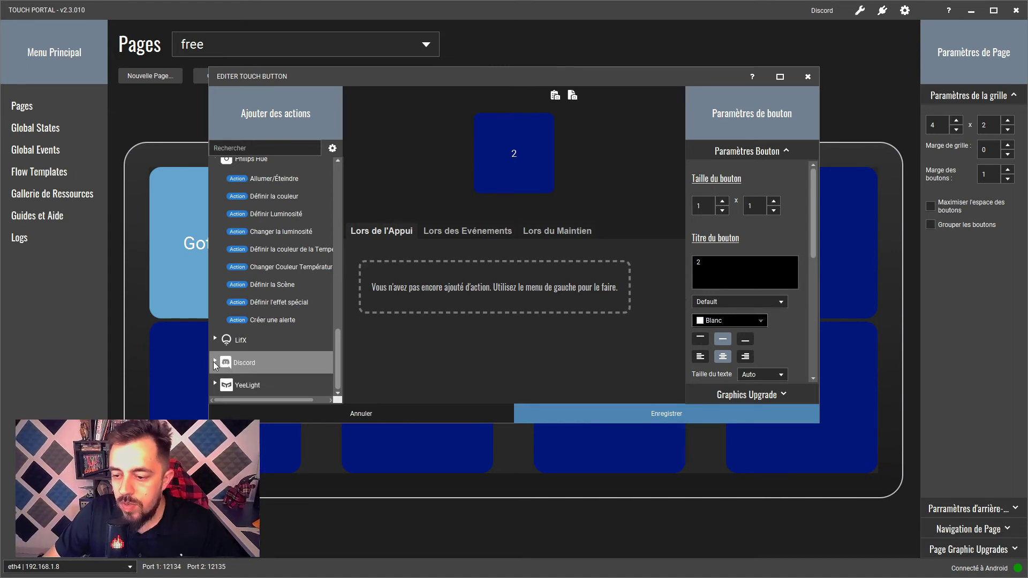
click(240, 372)
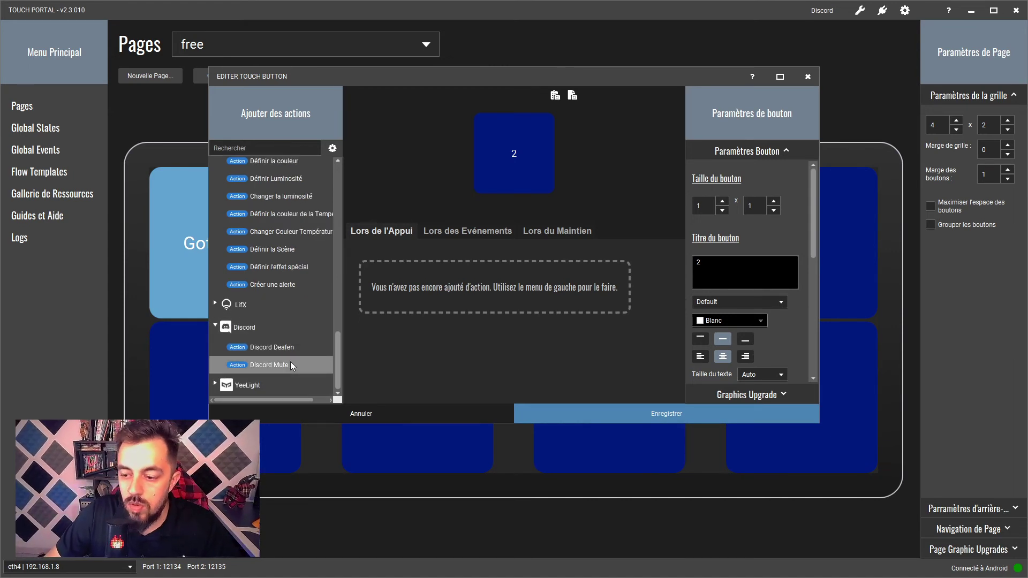